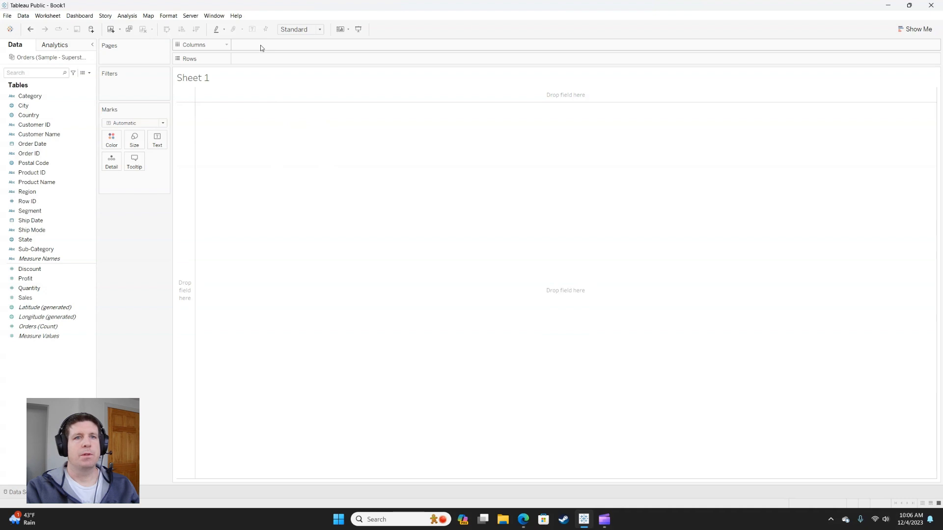
{"action": "key", "text": "ctrl"}
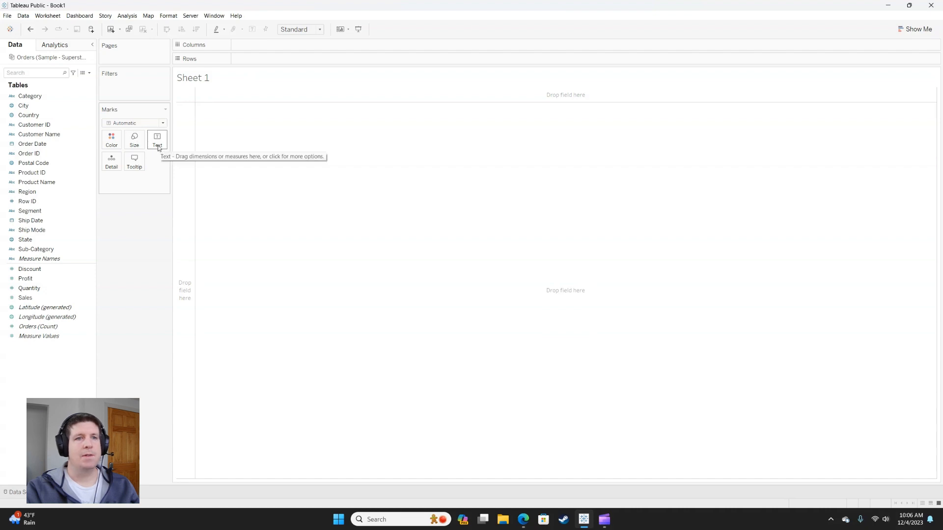
{"action": "left_click", "coordinate": [163, 122]}
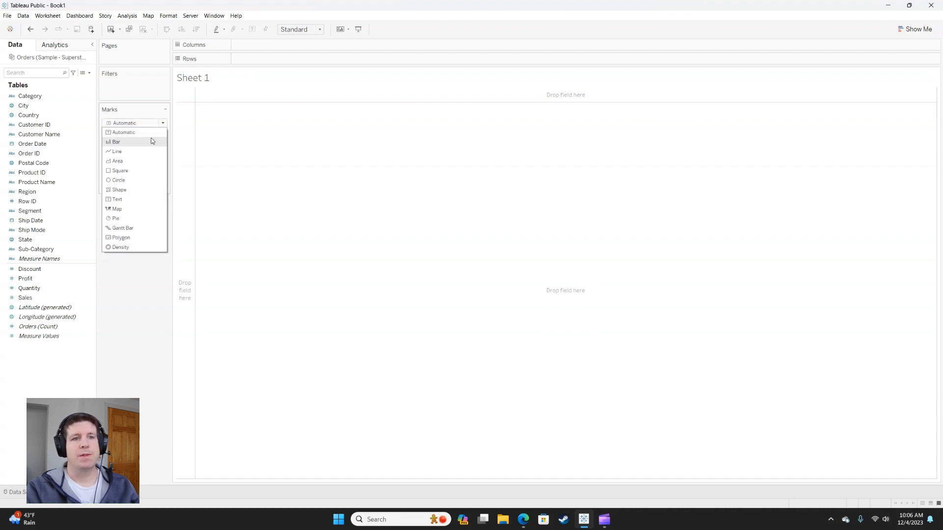
{"action": "left_click", "coordinate": [128, 284]}
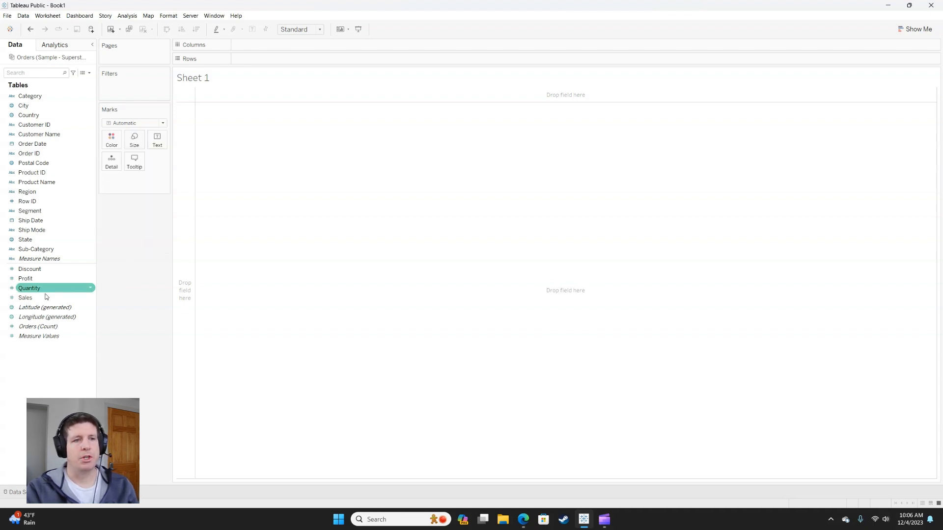
Step: Plot Sales on Rows against the year of Order Date on Columns as a line
{"action": "left_click_drag", "start_coordinate": [38, 297], "coordinate": [252, 61]}
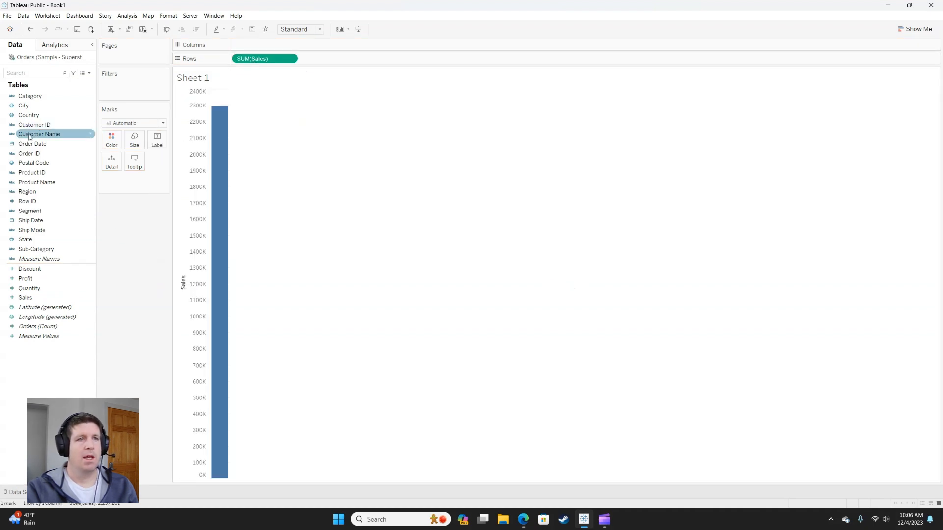
{"action": "left_click_drag", "start_coordinate": [32, 144], "coordinate": [252, 50]}
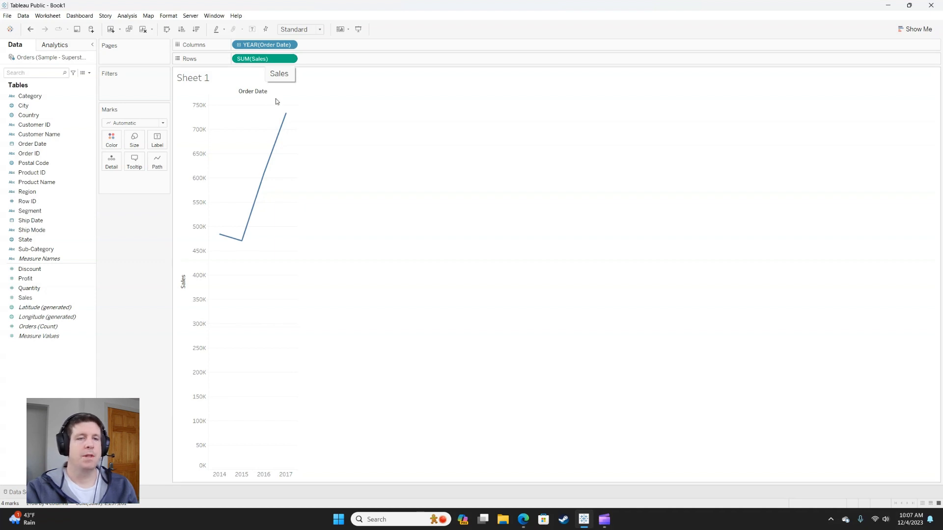
{"action": "mouse_move", "coordinate": [269, 174]}
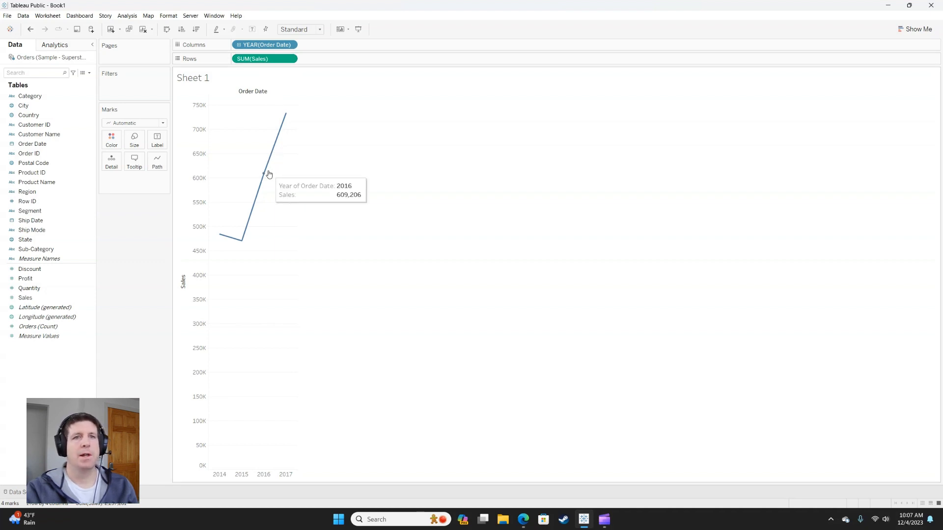
Step: Drill the Order Date column down to quarter and month, and remove both added date levels
{"action": "left_click", "coordinate": [239, 45]}
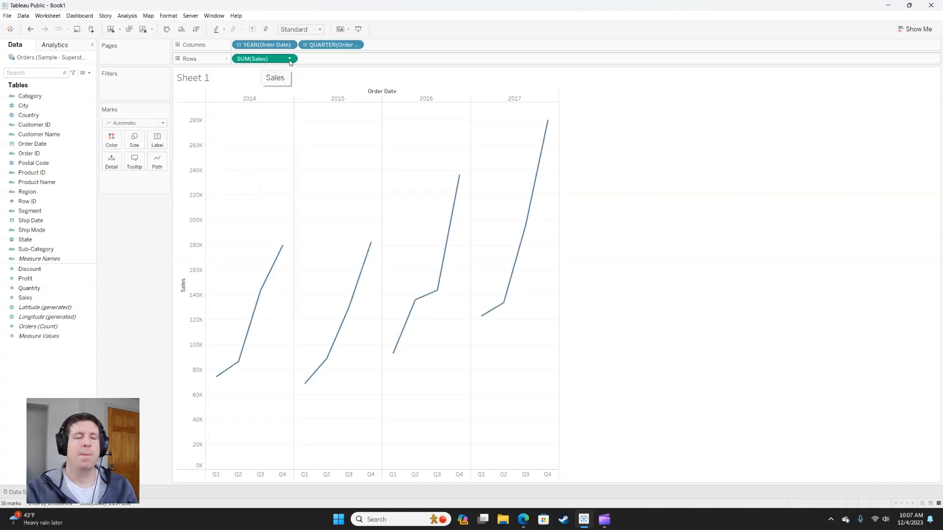
{"action": "left_click", "coordinate": [306, 46]}
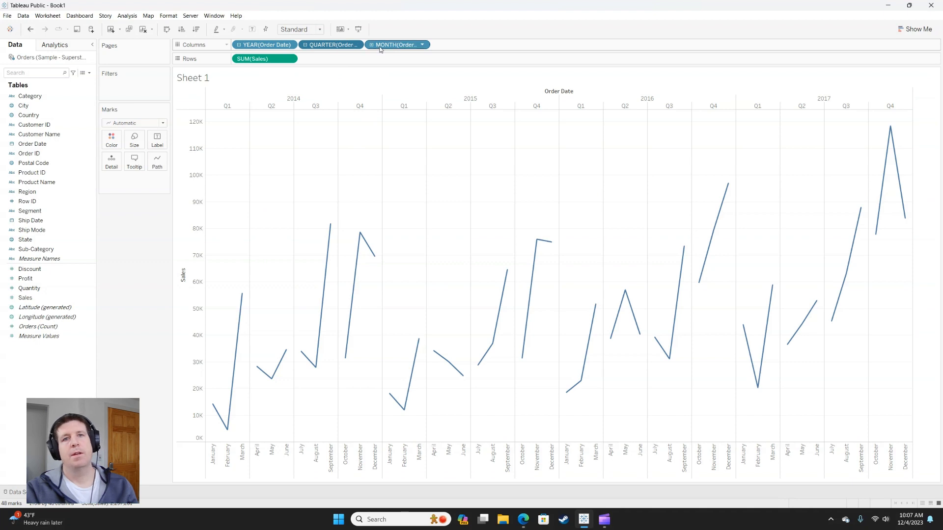
{"action": "left_click_drag", "start_coordinate": [389, 47], "coordinate": [179, 196]}
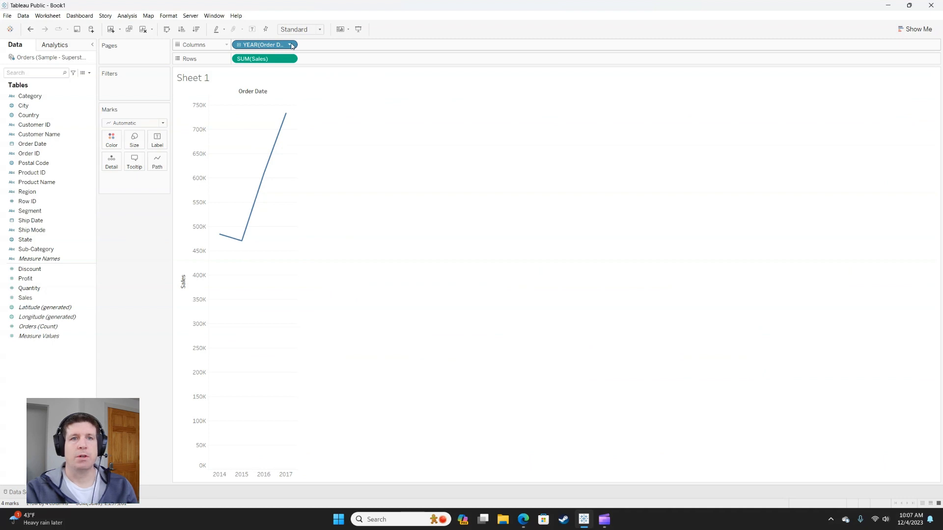
Step: Change Order Date to the continuous Month level with month and year, and rename the sheet as Line chart
{"action": "left_click", "coordinate": [290, 45]}
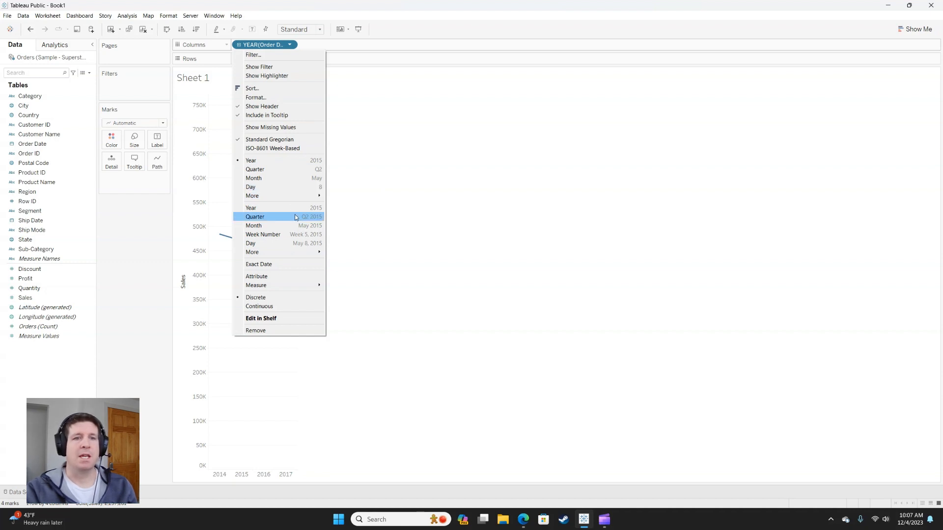
{"action": "left_click", "coordinate": [277, 226]}
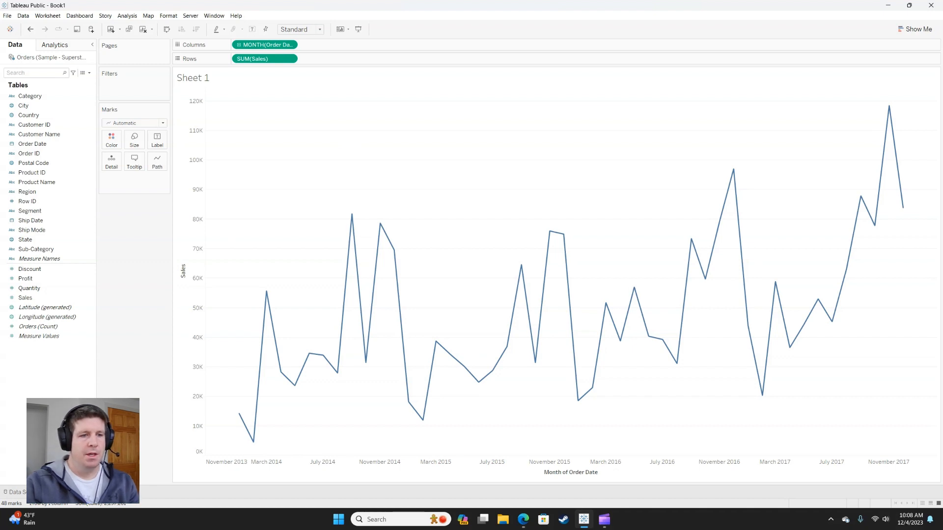
{"action": "mouse_move", "coordinate": [58, 492]}
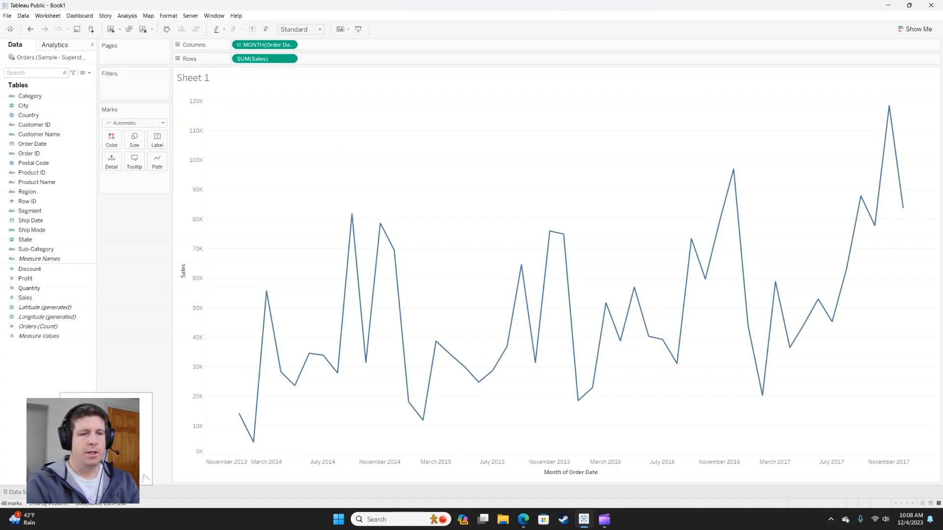
{"action": "type", "text": "Line chart"}
{"action": "key", "text": "Return"}
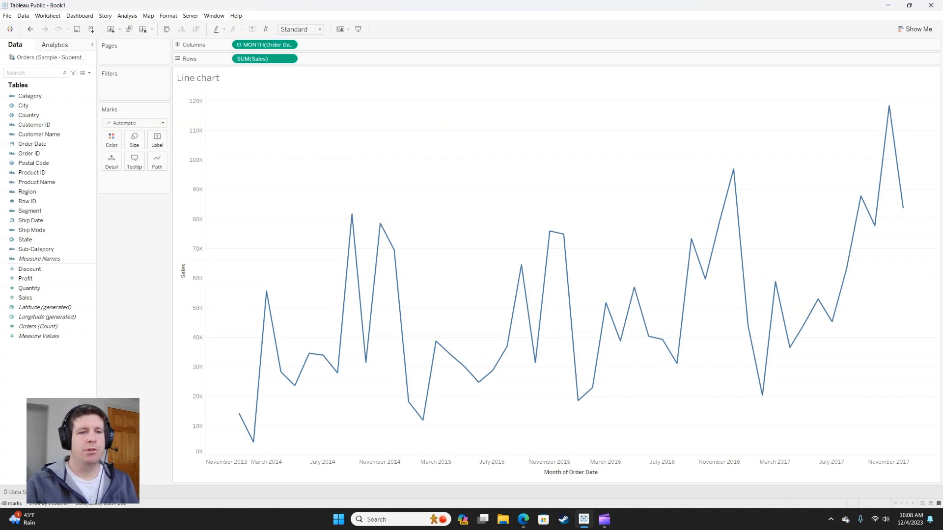
Step: Create a new worksheet and plot Sales on Columns against Profit on Rows
{"action": "key", "text": "ctrl+m"}
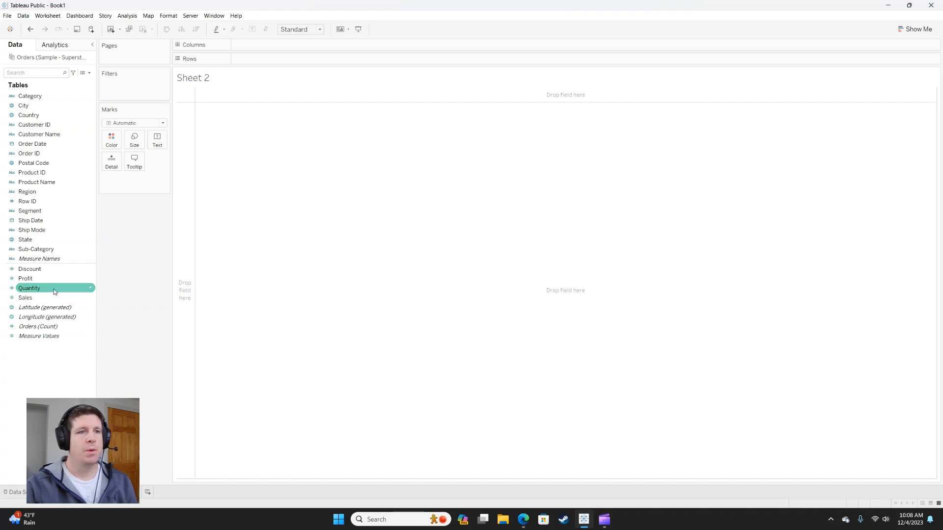
{"action": "left_click_drag", "start_coordinate": [31, 301], "coordinate": [272, 45]}
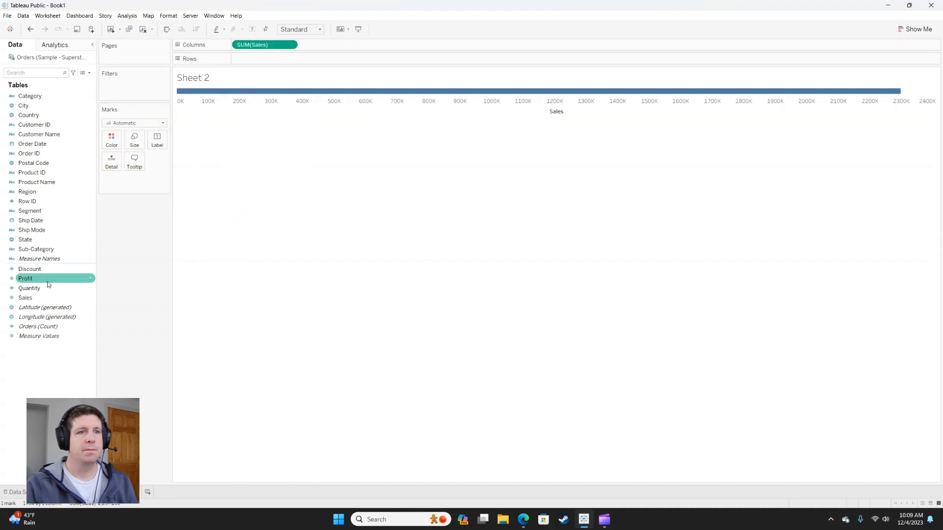
{"action": "left_click_drag", "start_coordinate": [49, 284], "coordinate": [268, 59]}
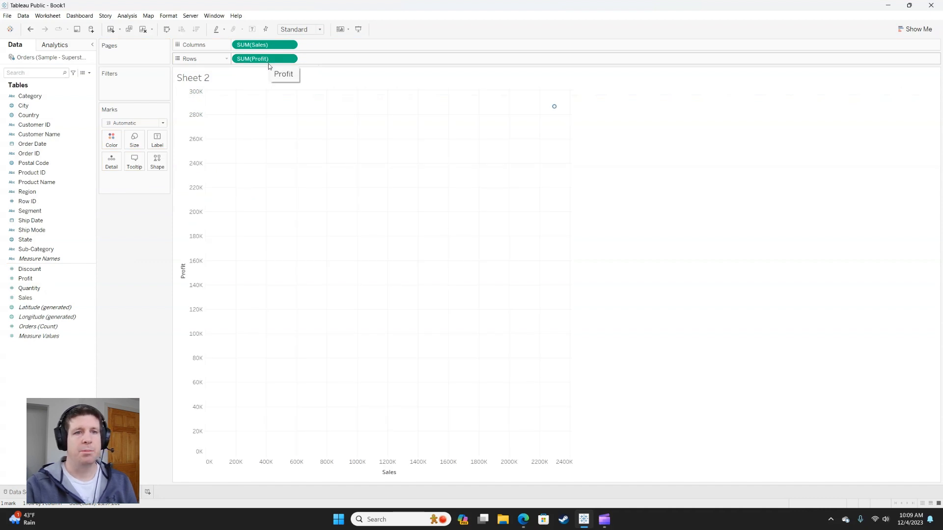
{"action": "mouse_move", "coordinate": [553, 109]}
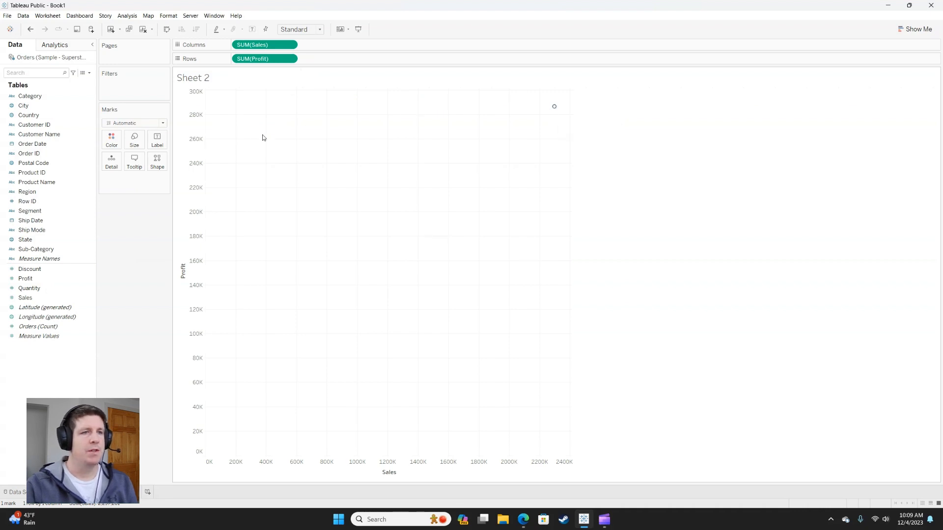
Step: Break the scatter plot down to one mark per Product ID and color the marks by Region
{"action": "left_click", "coordinate": [53, 173]}
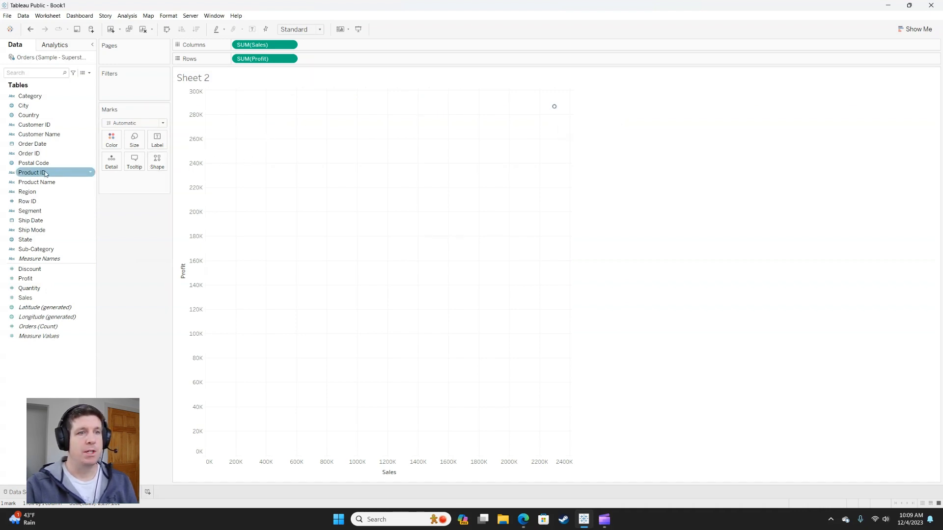
{"action": "left_click_drag", "start_coordinate": [40, 174], "coordinate": [114, 164]}
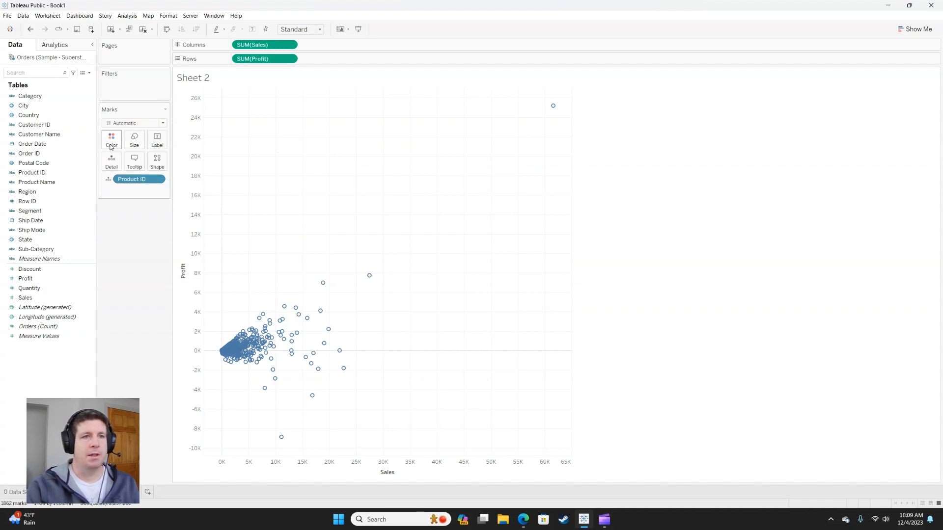
{"action": "left_click_drag", "start_coordinate": [27, 191], "coordinate": [109, 141]}
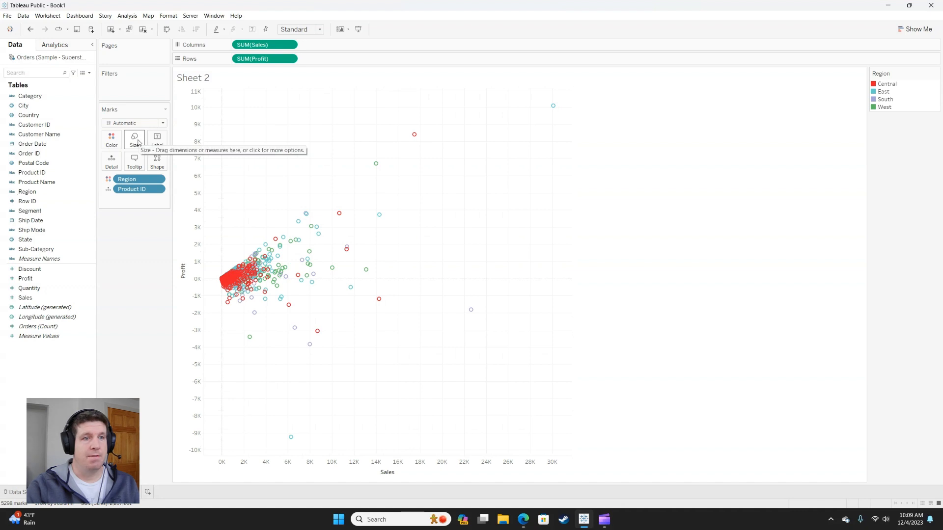
Step: Size the scatter plot's marks by Quantity
{"action": "left_click", "coordinate": [42, 271]}
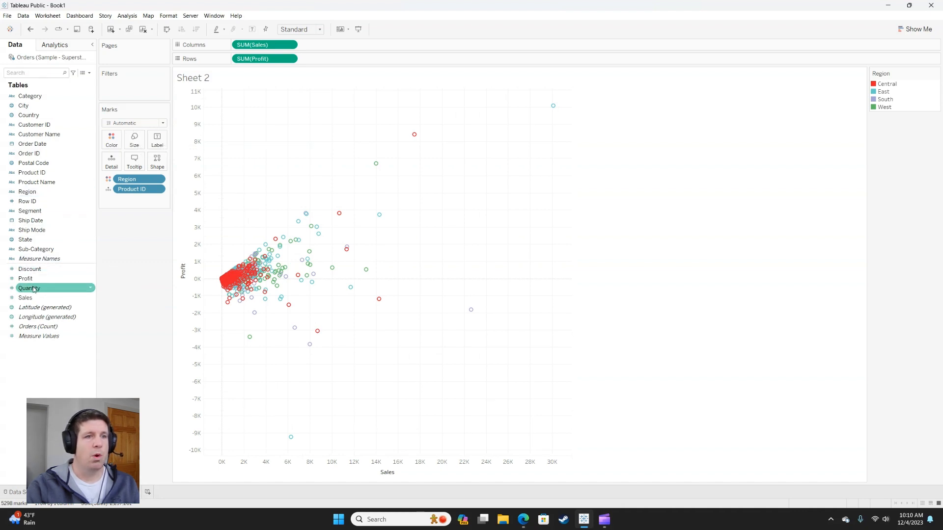
{"action": "left_click", "coordinate": [34, 291]}
{"action": "left_click_drag", "start_coordinate": [34, 291], "coordinate": [136, 142]}
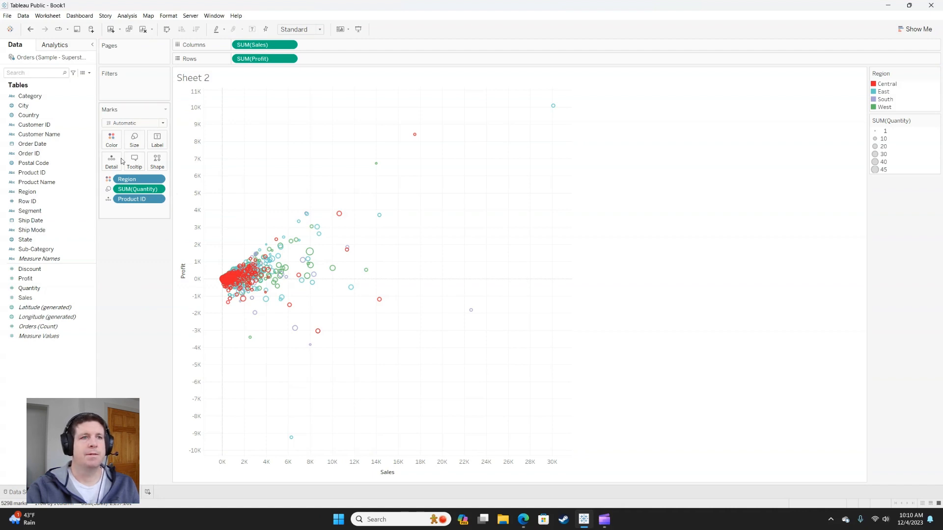
Step: Split the scatter plot into panes by year of Order Date across and by Segment down
{"action": "left_click", "coordinate": [43, 144]}
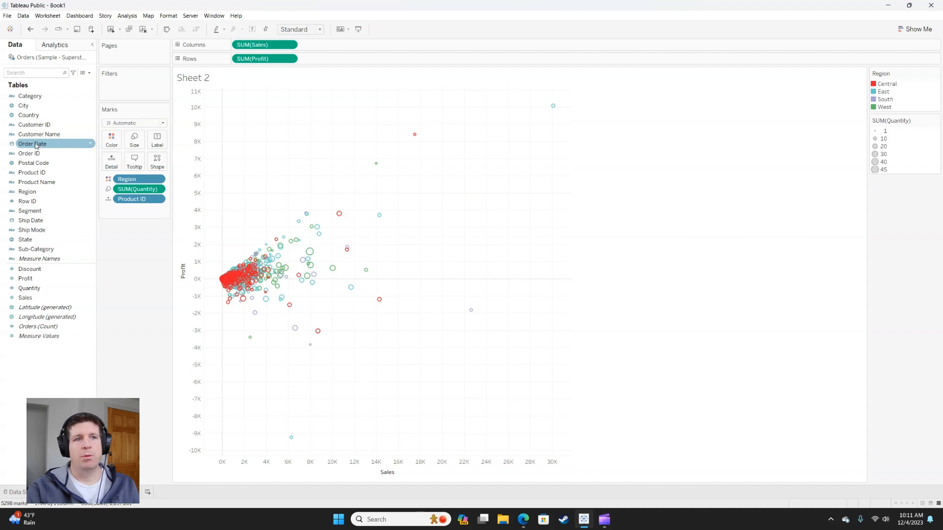
{"action": "left_click_drag", "start_coordinate": [36, 146], "coordinate": [238, 50]}
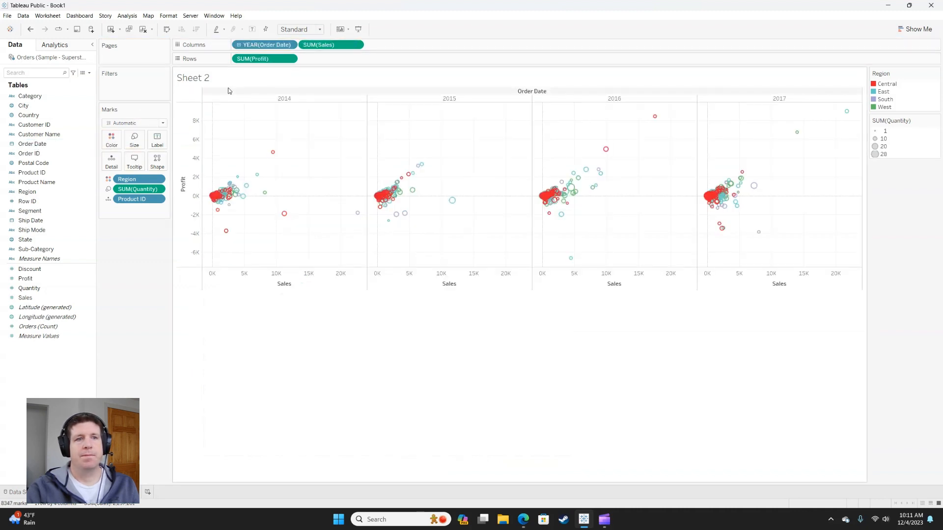
{"action": "left_click_drag", "start_coordinate": [43, 212], "coordinate": [238, 64]}
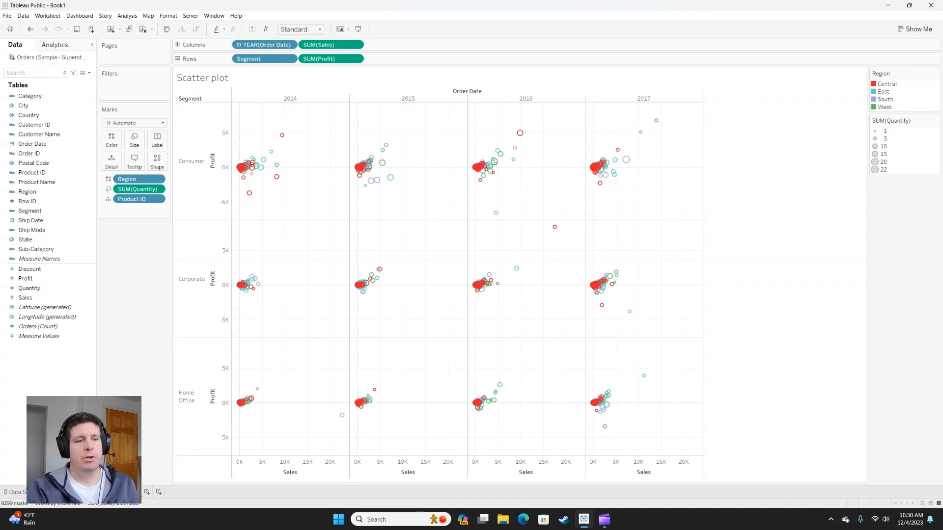
Step: Build a treemap on a new worksheet with Sub-Category rectangles sized by Sales and grouped by Region above Sub-Category
{"action": "left_click", "coordinate": [135, 492]}
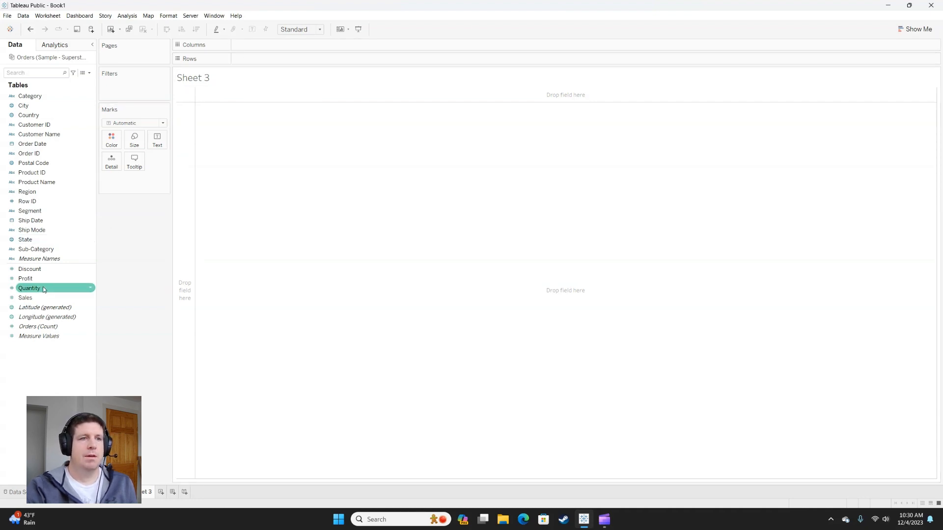
{"action": "left_click_drag", "start_coordinate": [53, 249], "coordinate": [108, 165]}
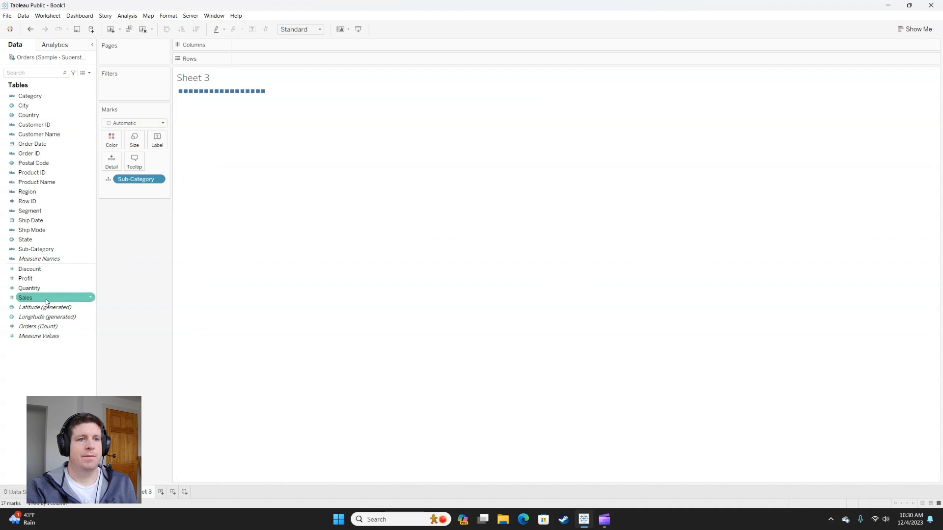
{"action": "left_click_drag", "start_coordinate": [46, 301], "coordinate": [138, 139]}
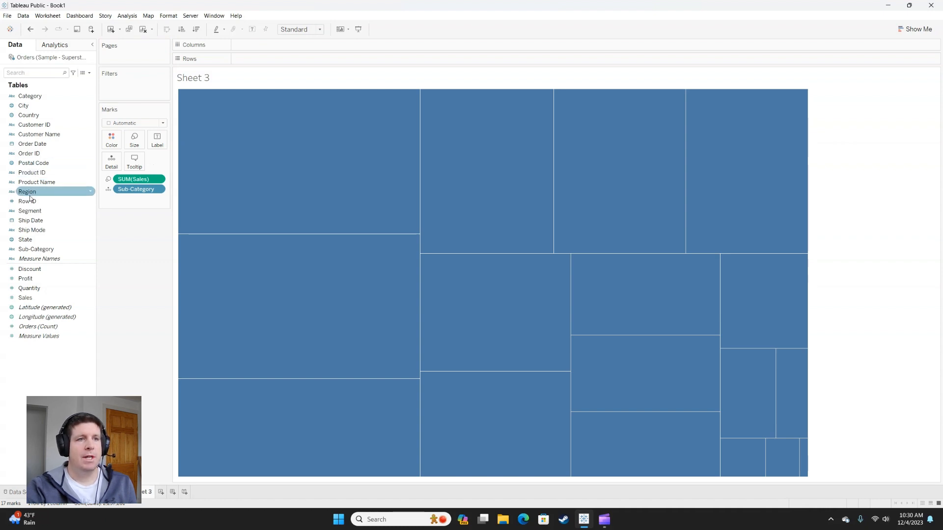
{"action": "left_click_drag", "start_coordinate": [30, 193], "coordinate": [118, 185]}
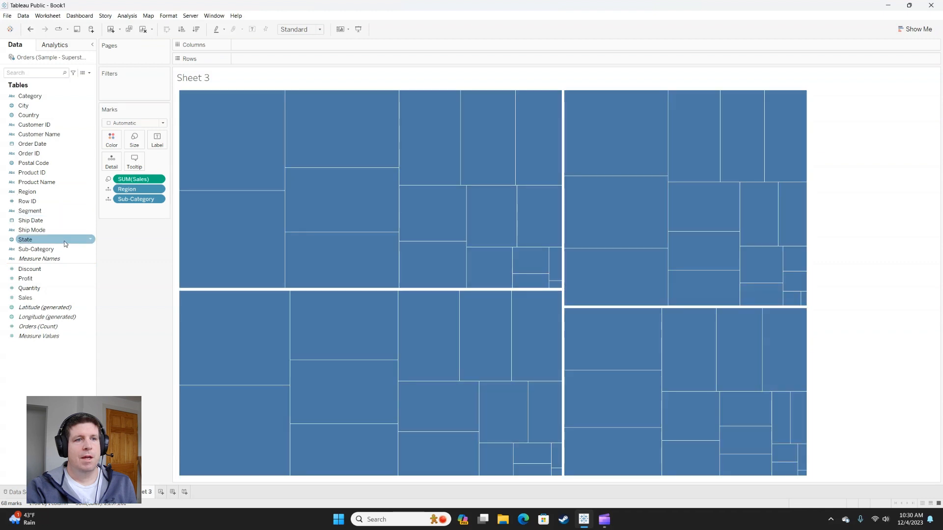
Step: Color the treemap rectangles by Profit and label them with Sub-Category
{"action": "left_click_drag", "start_coordinate": [49, 279], "coordinate": [109, 141]}
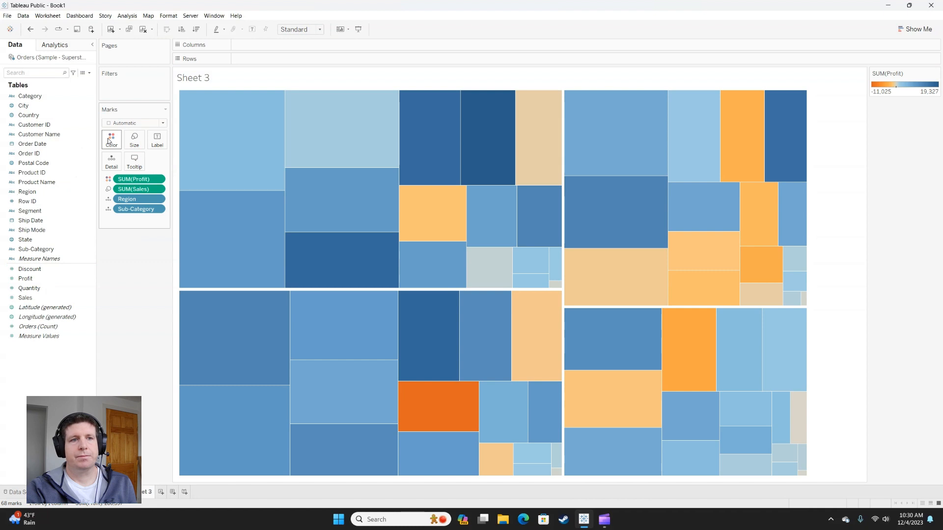
{"action": "left_click", "coordinate": [108, 211]}
{"action": "left_click", "coordinate": [113, 229]}
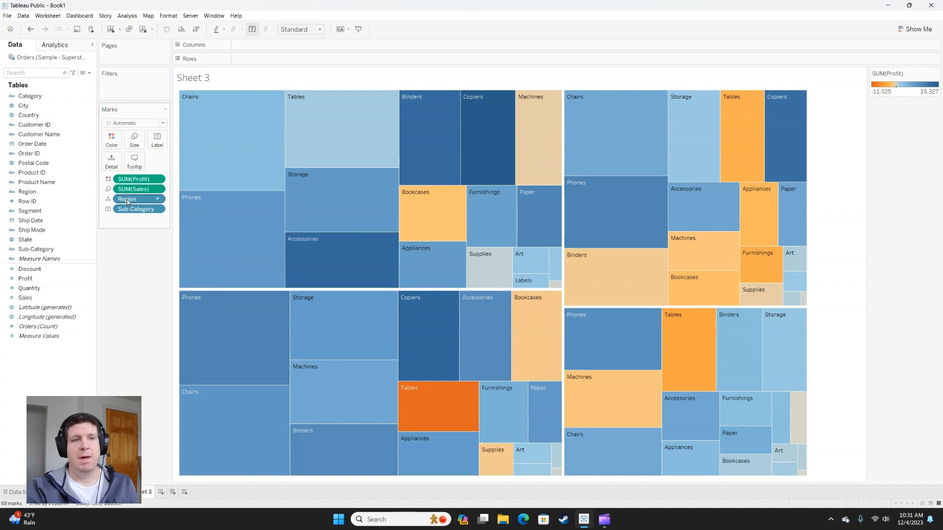
Step: Try Sub-Category as the treemap's outer grouping by moving Region below it, and restore Region above Sub-Category
{"action": "left_click_drag", "start_coordinate": [127, 201], "coordinate": [134, 222]}
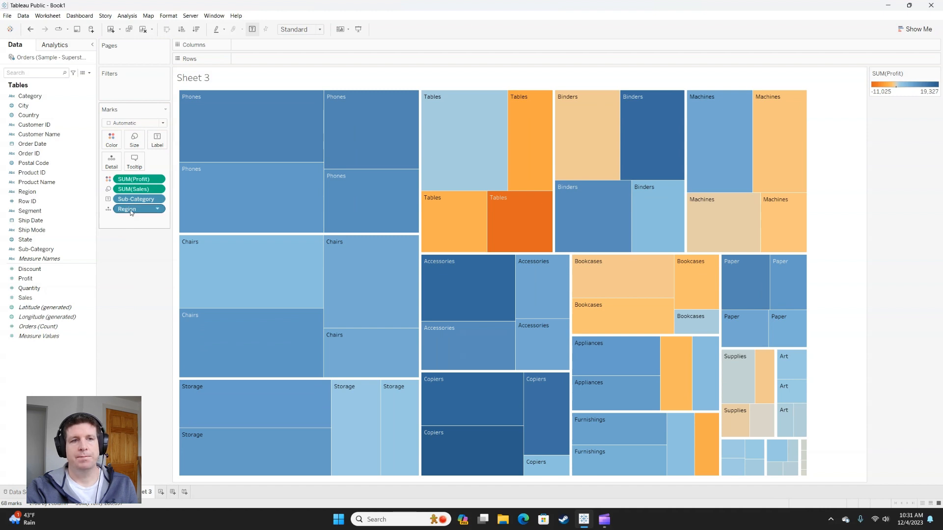
{"action": "left_click_drag", "start_coordinate": [131, 199], "coordinate": [137, 222]}
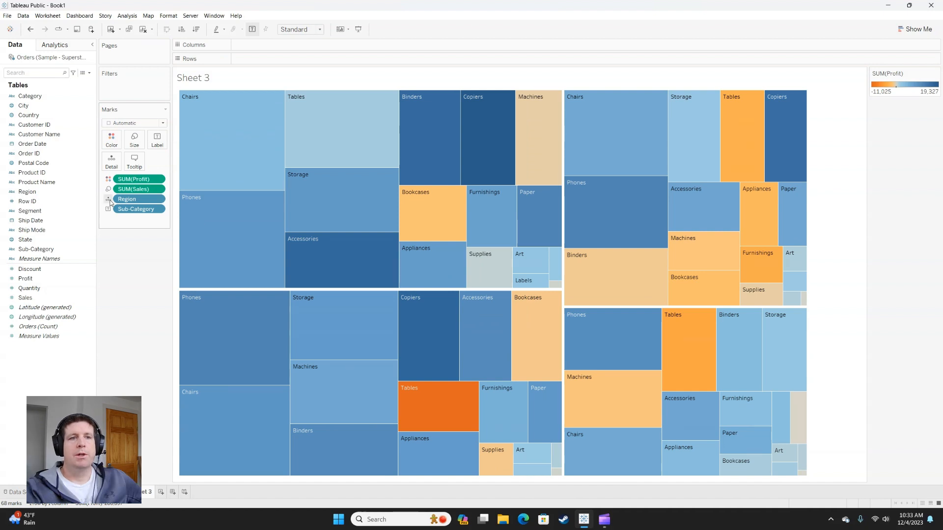
Step: Add Region to the labels of the treemap rectangles, alongside Sub-Category
{"action": "left_click", "coordinate": [110, 201]}
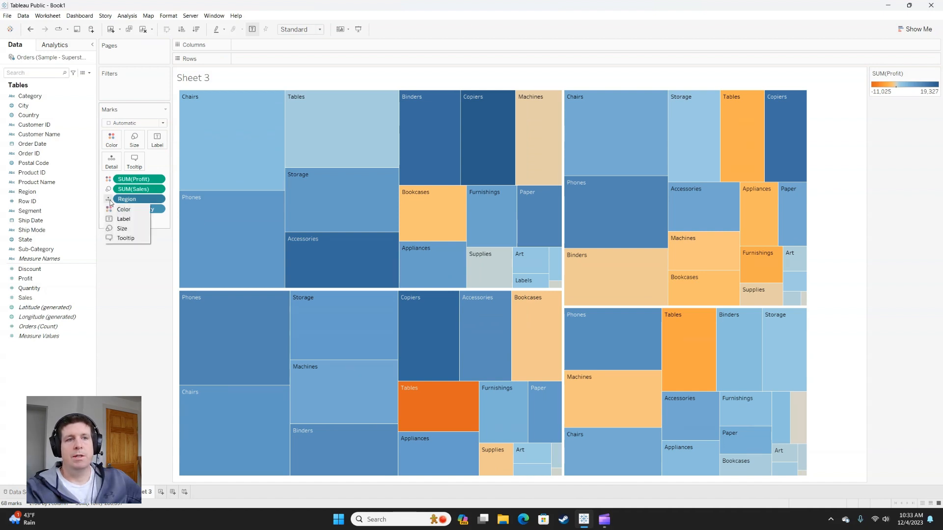
{"action": "left_click", "coordinate": [113, 221]}
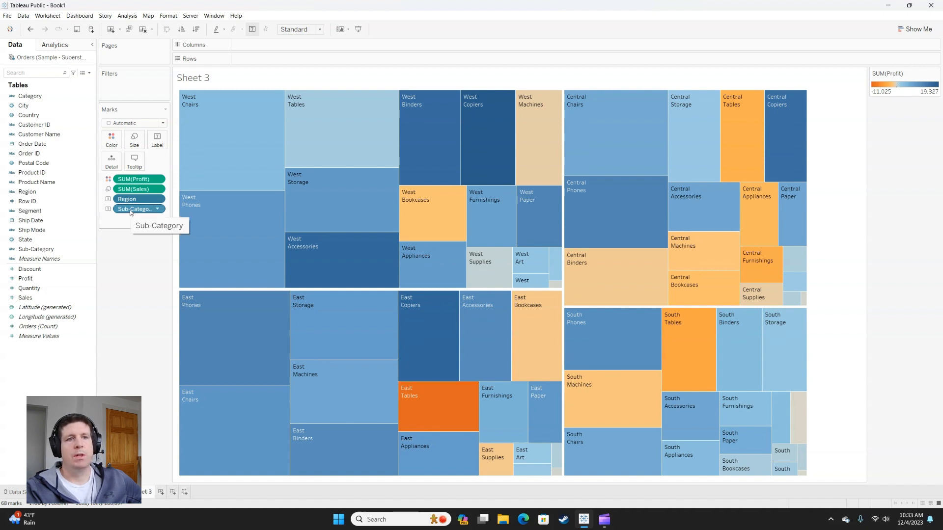
Step: Add a Sub-Category highlighter to the treemap and preview it on the Appliances rectangles
{"action": "right_click", "coordinate": [133, 211]}
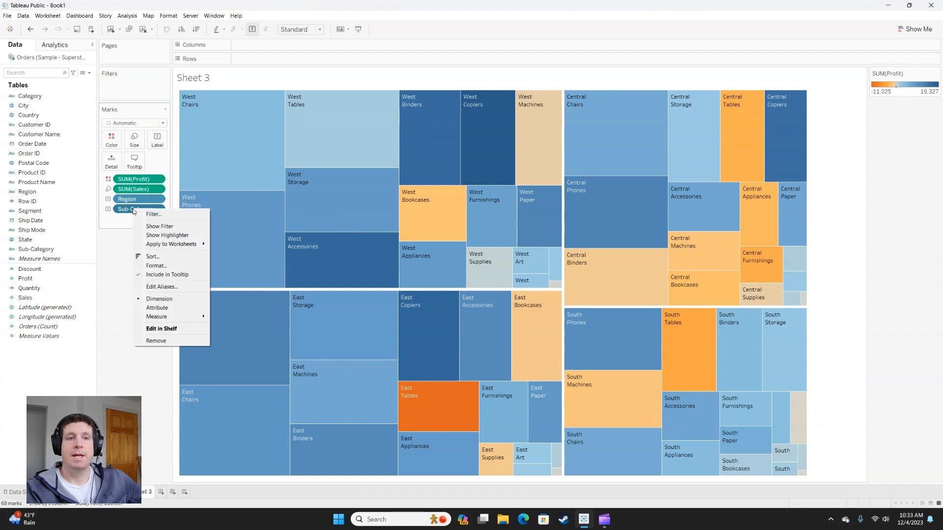
{"action": "left_click", "coordinate": [158, 235]}
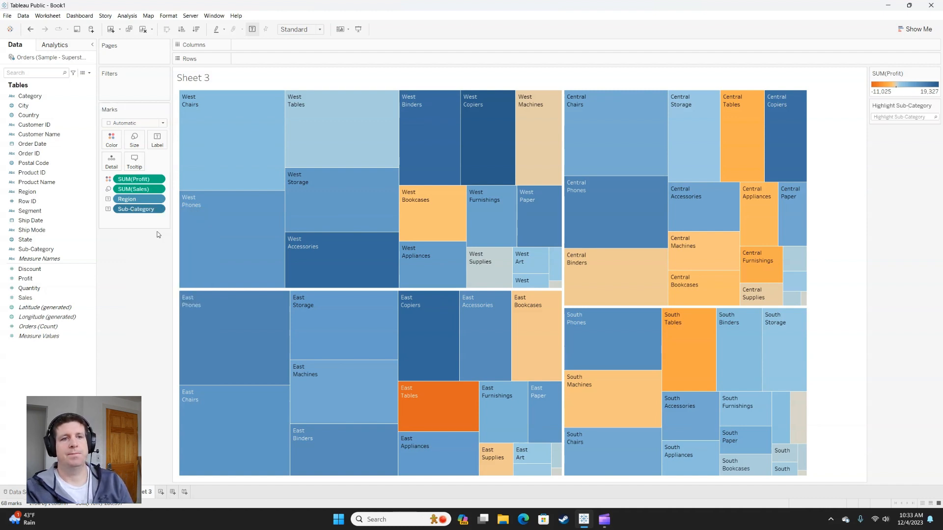
{"action": "left_click", "coordinate": [888, 117]}
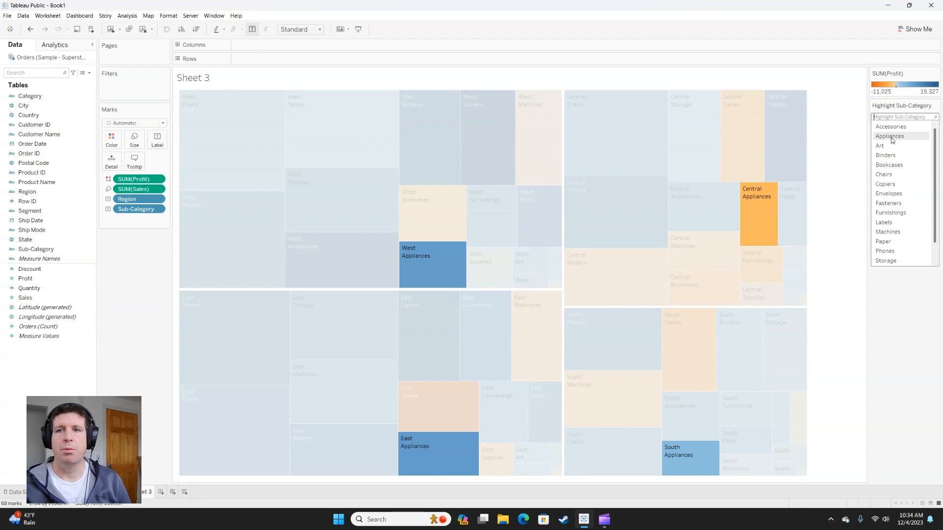
{"action": "left_click", "coordinate": [892, 139]}
{"action": "mouse_move", "coordinate": [765, 231]}
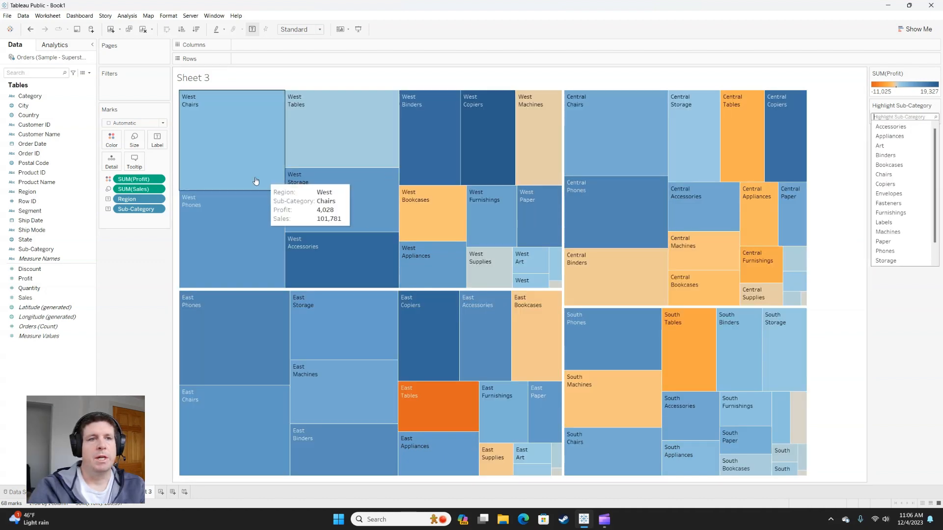
{"action": "left_click", "coordinate": [159, 142]}
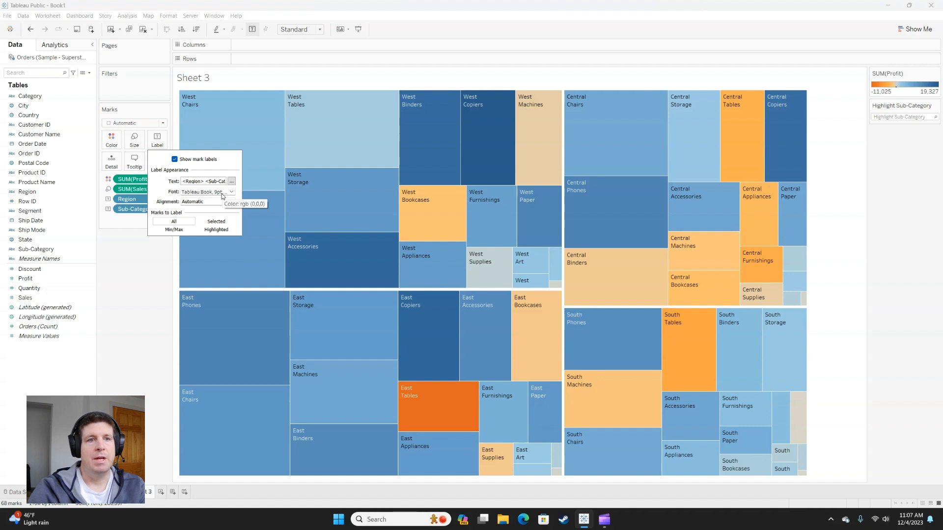
{"action": "left_click", "coordinate": [231, 182]}
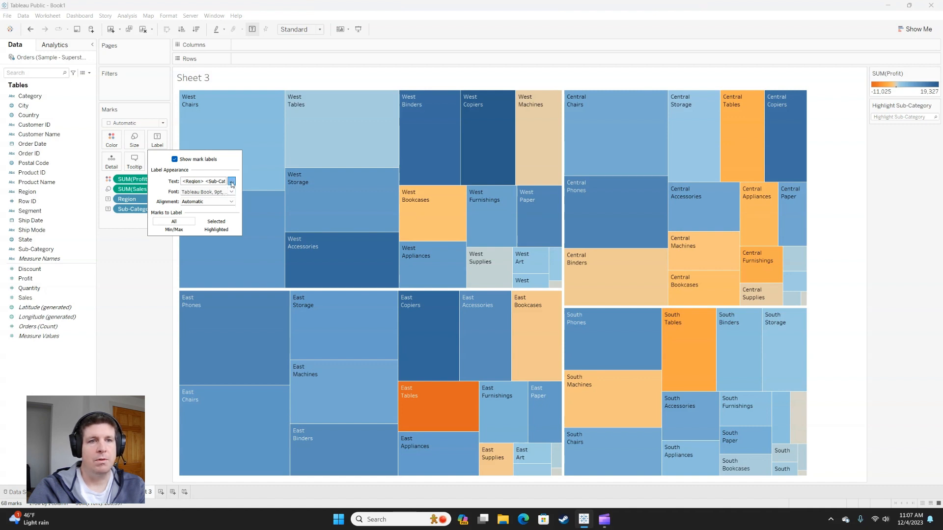
{"action": "key", "text": "ctrl+a"}
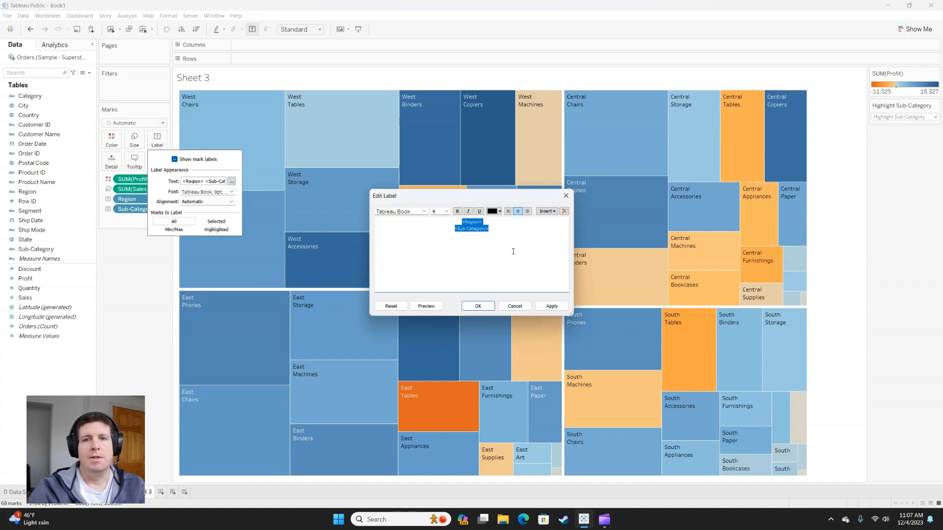
{"action": "left_click", "coordinate": [511, 237]}
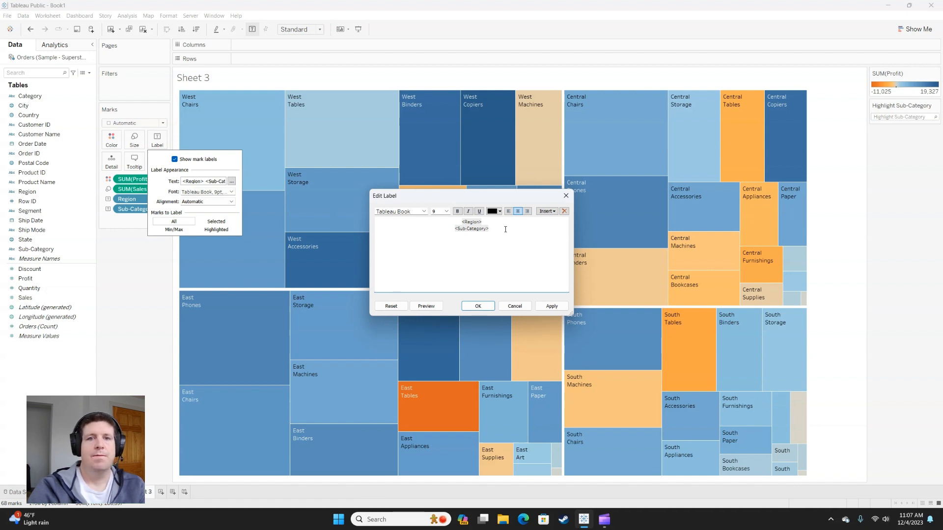
{"action": "left_click", "coordinate": [514, 306]}
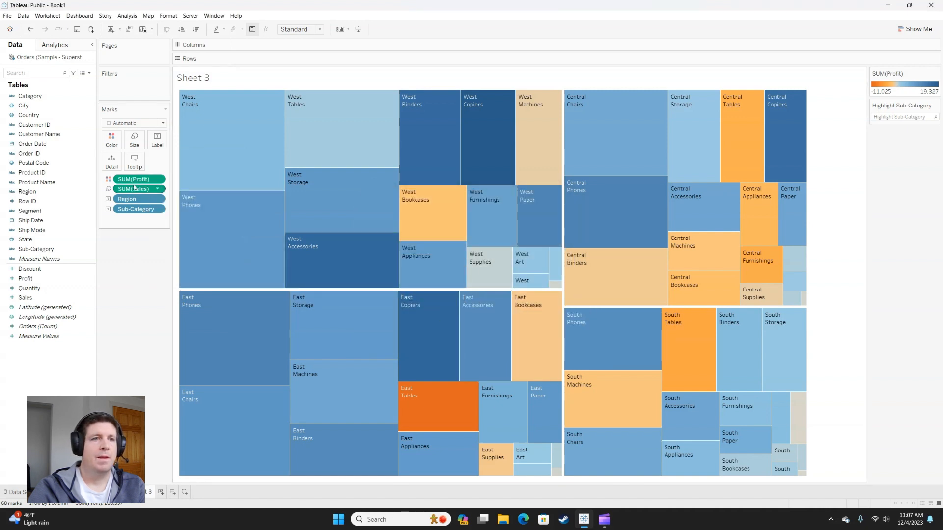
Step: Reduce the tooltip's first line to the Region value followed by the Sub-Category value in parentheses, removing both field captions
{"action": "mouse_move", "coordinate": [324, 150]}
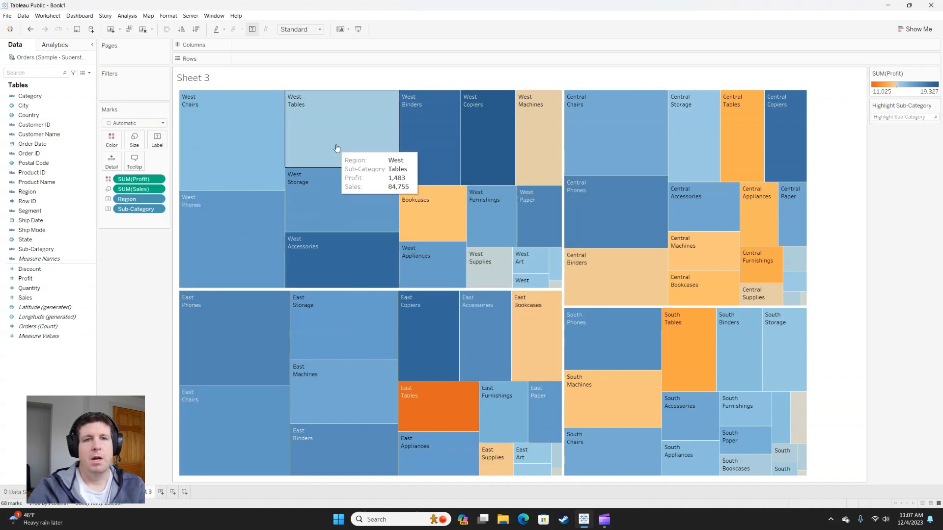
{"action": "mouse_move", "coordinate": [417, 146]}
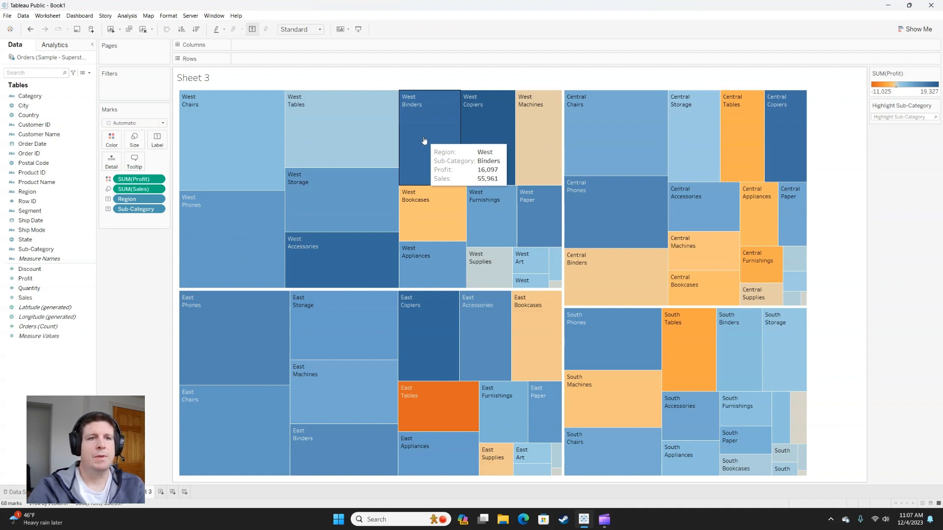
{"action": "left_click", "coordinate": [134, 162]}
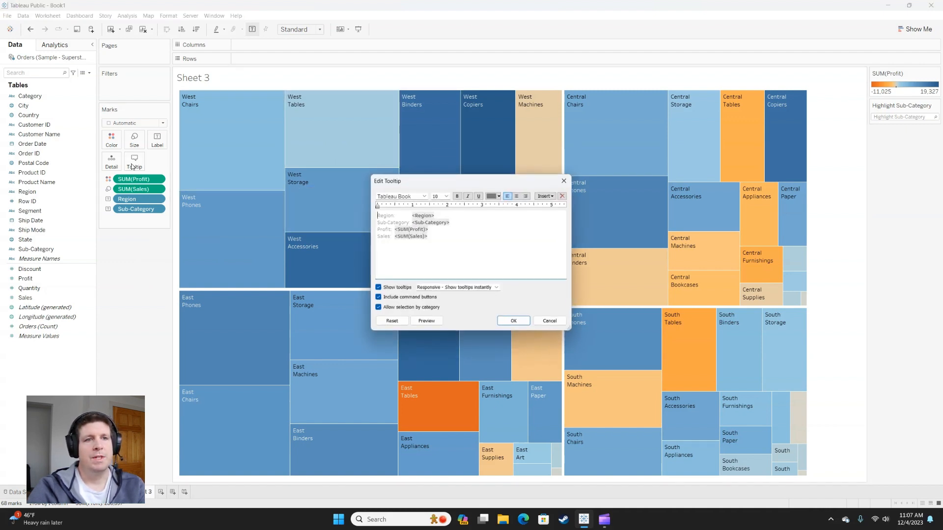
{"action": "left_click_drag", "start_coordinate": [409, 213], "coordinate": [393, 214]}
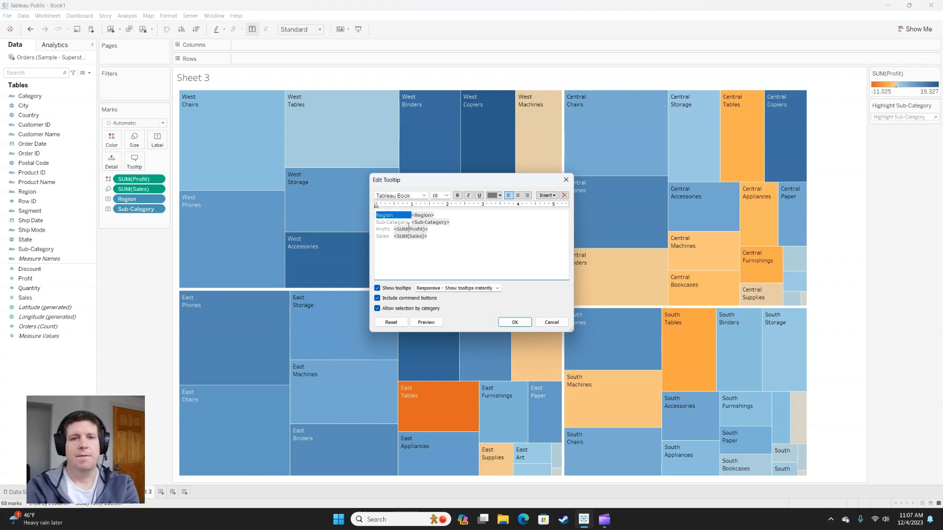
{"action": "key", "text": "BackSpace"}
{"action": "left_click_drag", "start_coordinate": [411, 223], "coordinate": [376, 223]}
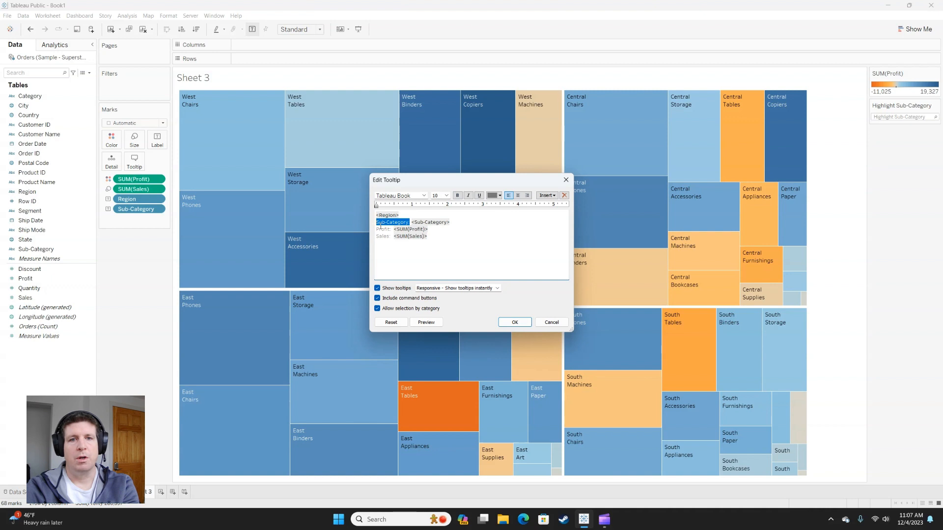
{"action": "key", "text": "BackSpace"}
{"action": "key", "text": "BackSpace"}
{"action": "key", "text": "Delete"}
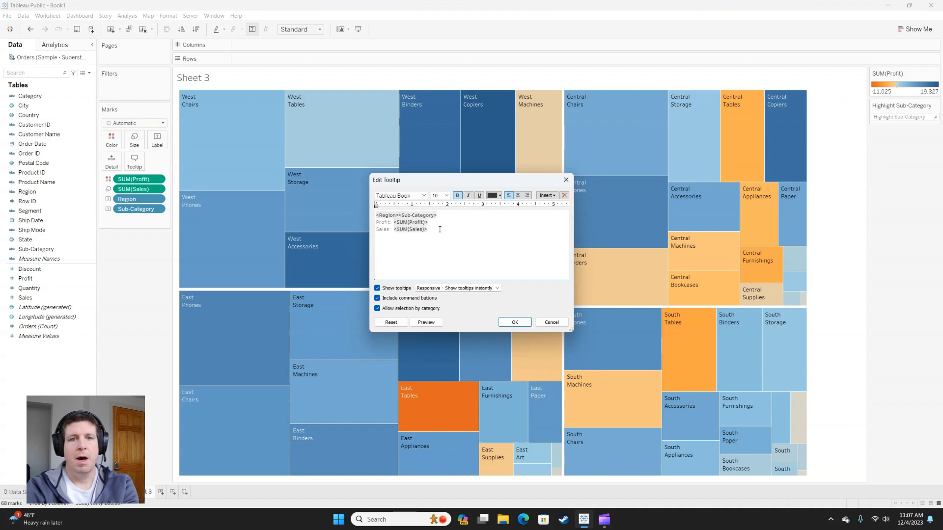
{"action": "type", "text": "("}
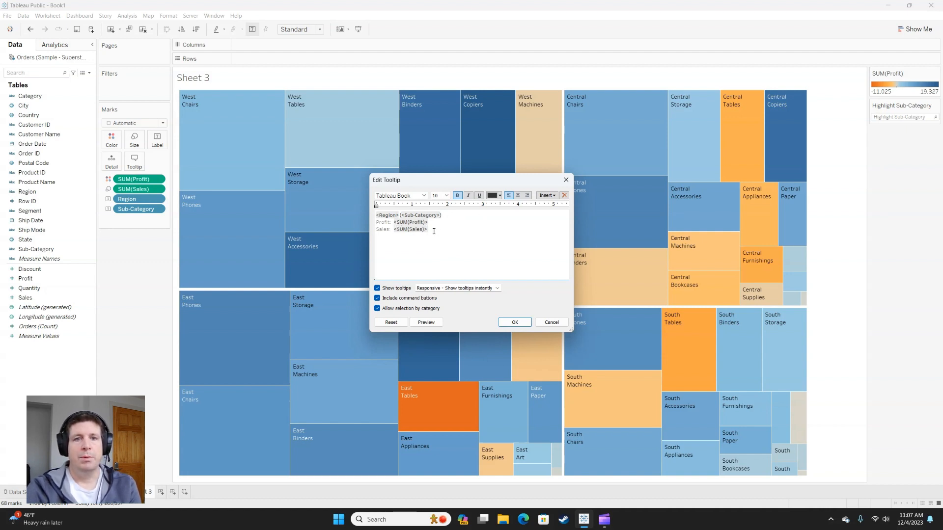
Step: Underline the tooltip line that holds Region and Sub-Category
{"action": "left_click_drag", "start_coordinate": [433, 232], "coordinate": [373, 224]}
{"action": "left_click", "coordinate": [474, 217]}
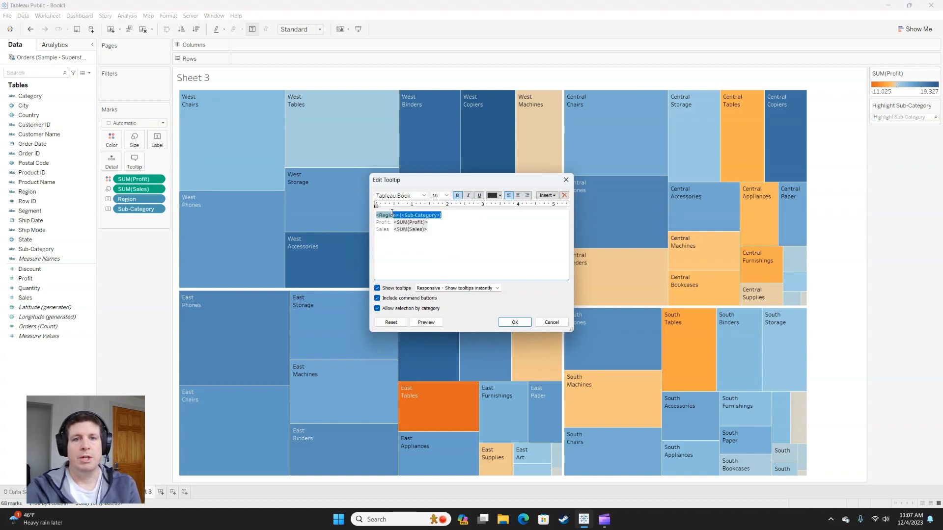
{"action": "key", "text": "shift+Home"}
{"action": "left_click", "coordinate": [479, 196]}
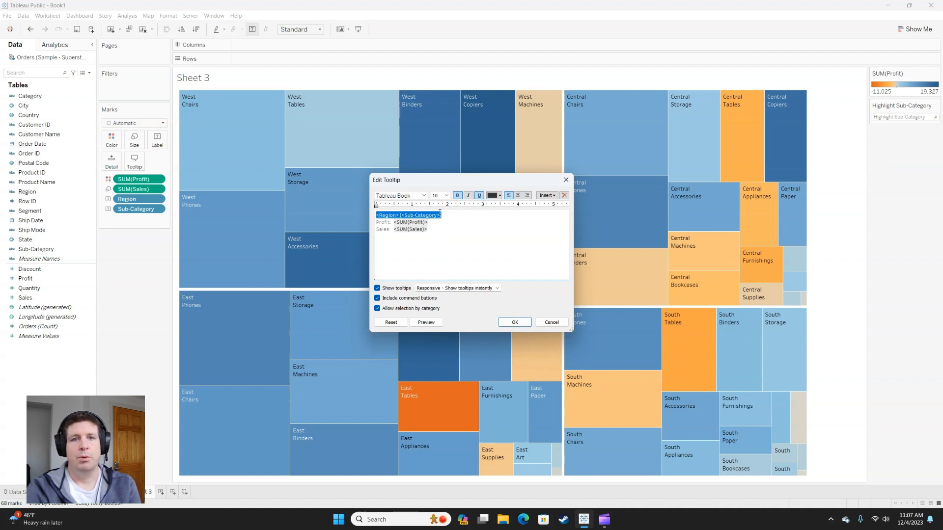
Step: Set the font size of the tooltip's Profit and Sales lines to 16
{"action": "left_click_drag", "start_coordinate": [440, 233], "coordinate": [367, 221]}
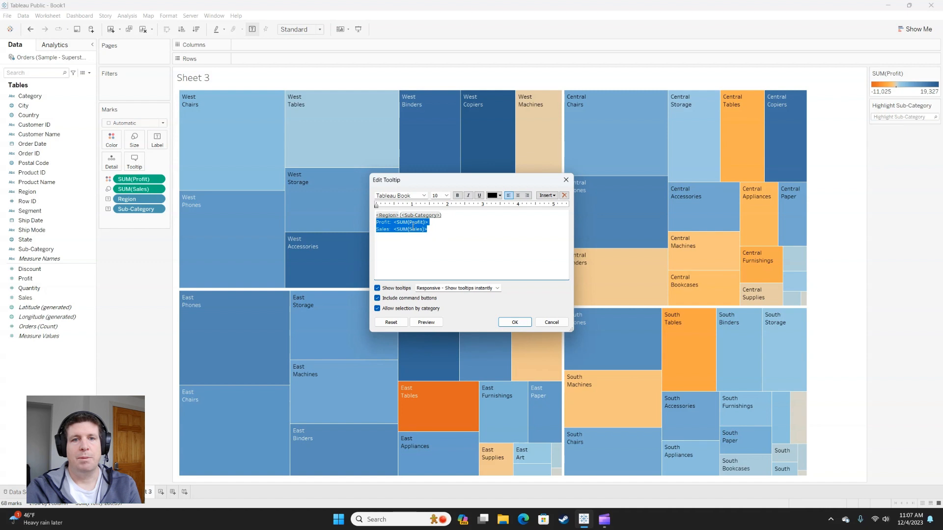
{"action": "left_click", "coordinate": [446, 196]}
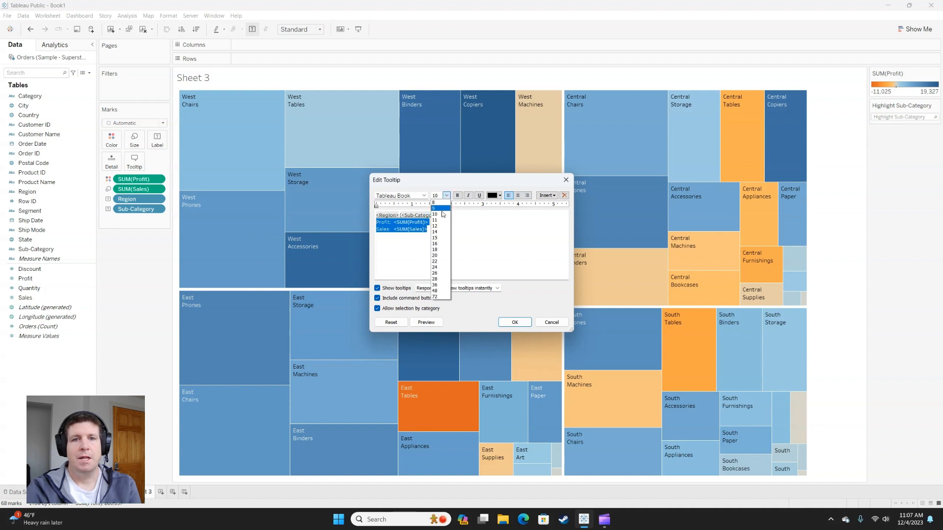
{"action": "left_click", "coordinate": [435, 244]}
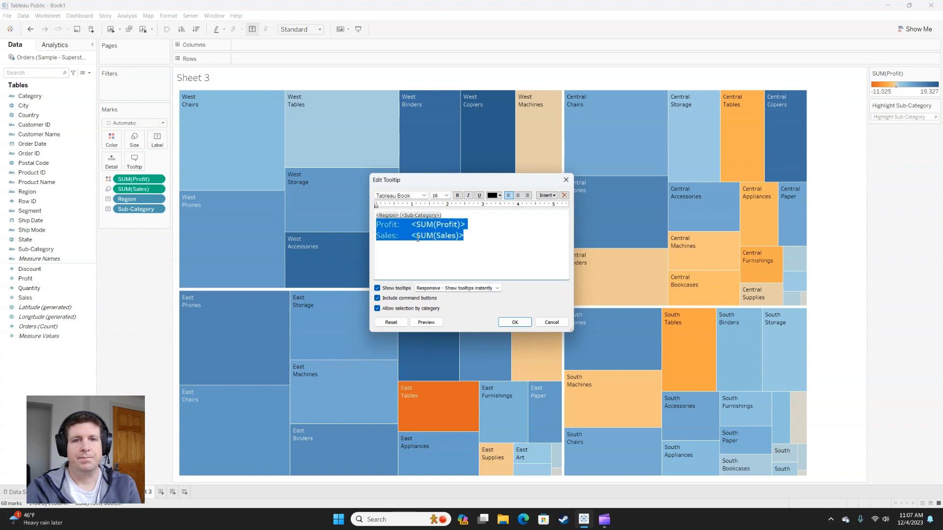
{"action": "left_click", "coordinate": [435, 228]}
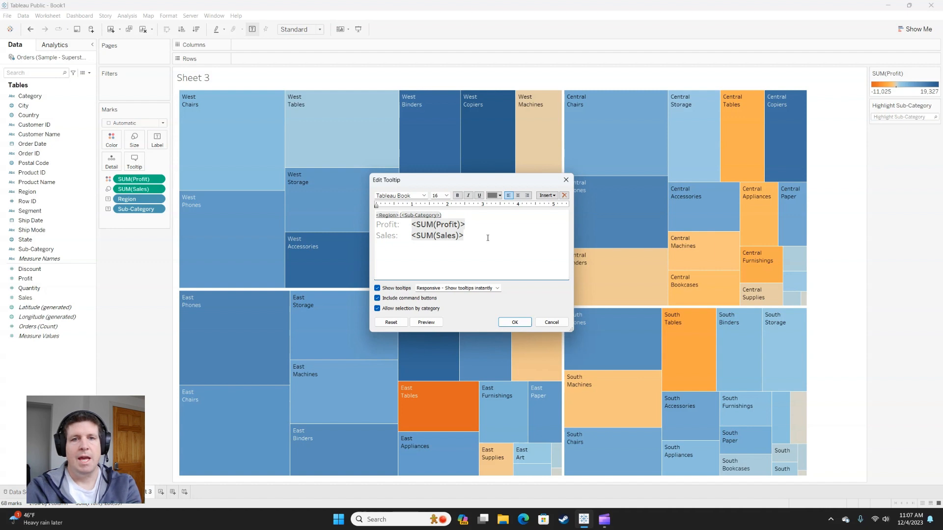
Step: Center all of the tooltip text, apply the edited tooltip and check it on the Central region's rectangles
{"action": "key", "text": "ctrl+a"}
{"action": "left_click", "coordinate": [518, 195]}
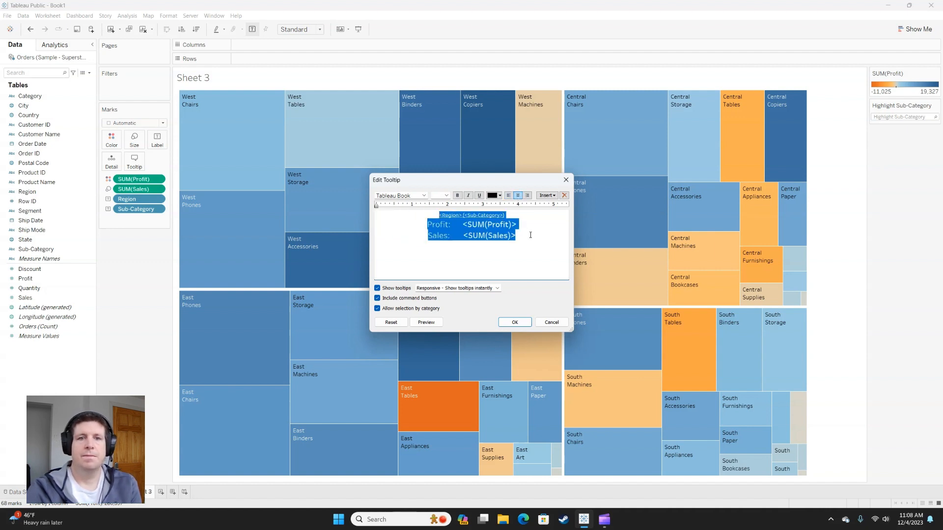
{"action": "left_click", "coordinate": [515, 322]}
{"action": "mouse_move", "coordinate": [565, 225]}
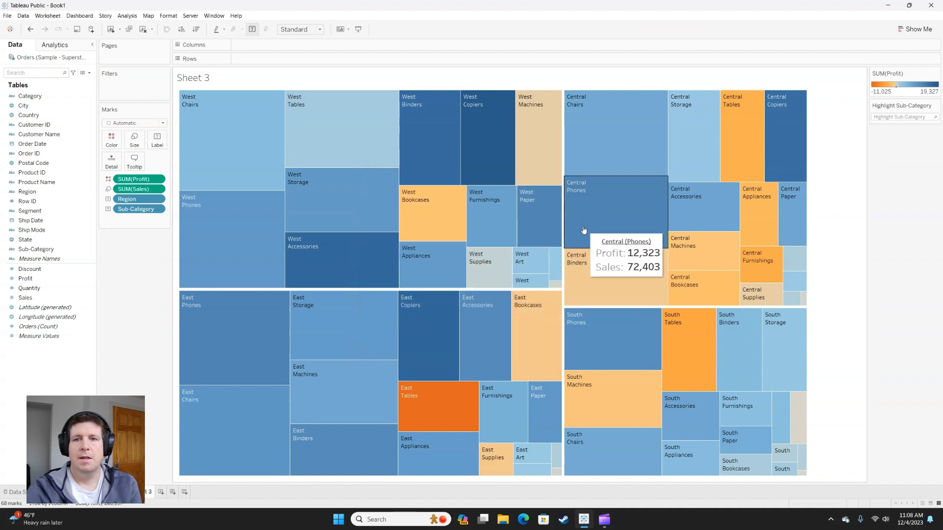
{"action": "mouse_move", "coordinate": [773, 144]}
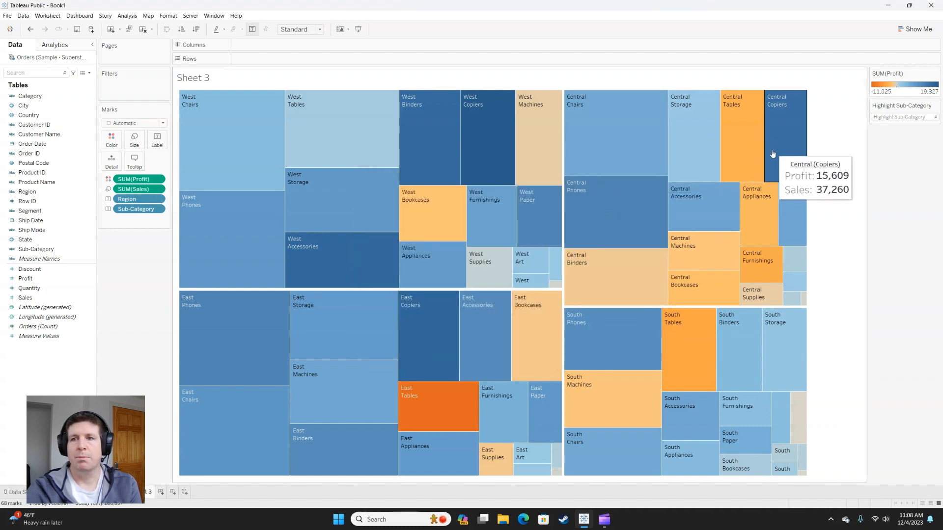
{"action": "mouse_move", "coordinate": [781, 203]}
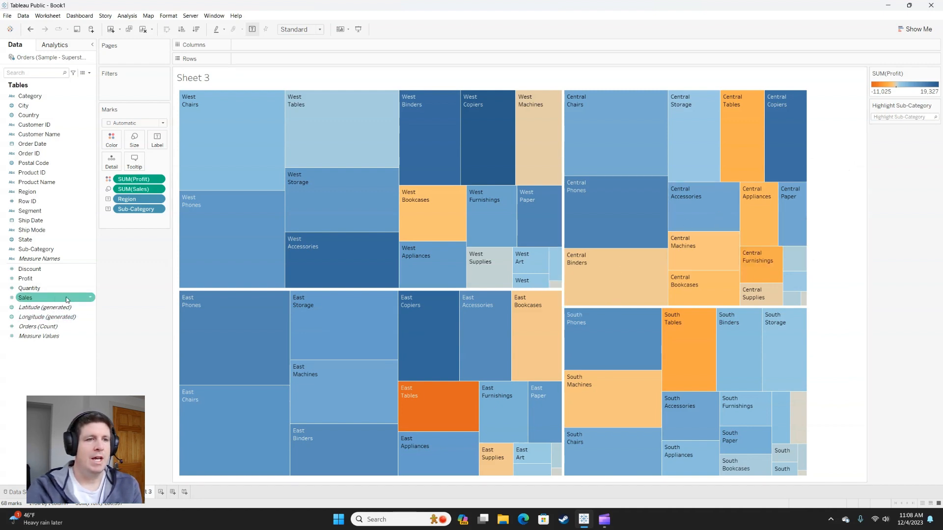
Step: Set the default number format of both Sales and Profit to Currency (Custom) with no decimal places
{"action": "left_click", "coordinate": [32, 298]}
{"action": "left_click", "coordinate": [33, 279], "text": "ctrl"}
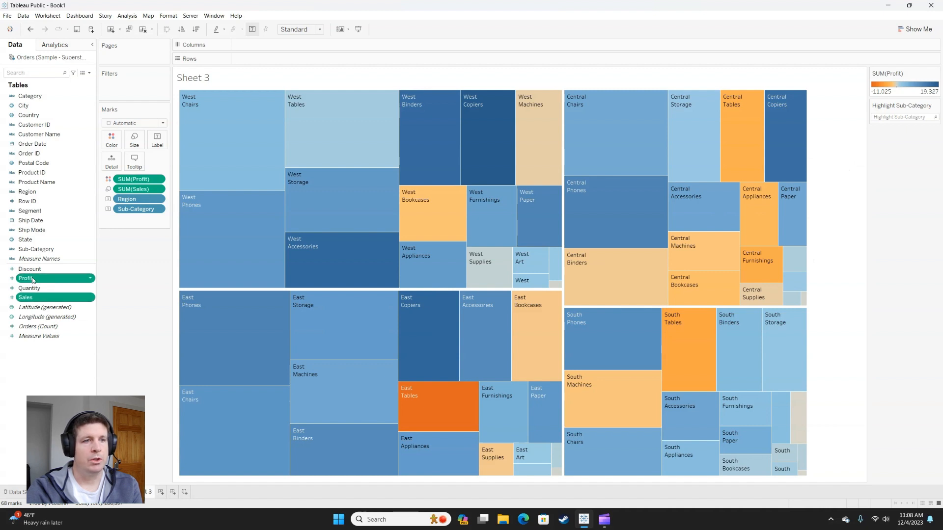
{"action": "right_click", "coordinate": [32, 279]}
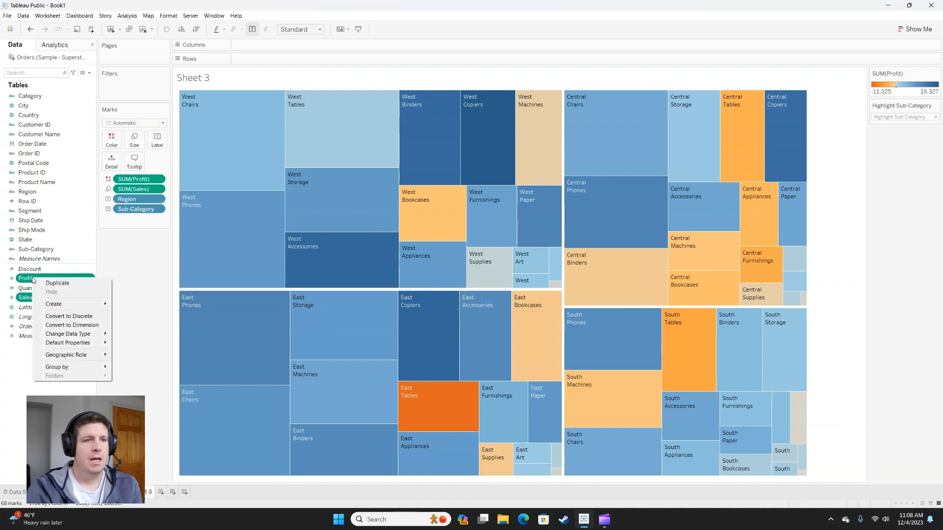
{"action": "mouse_move", "coordinate": [67, 343]}
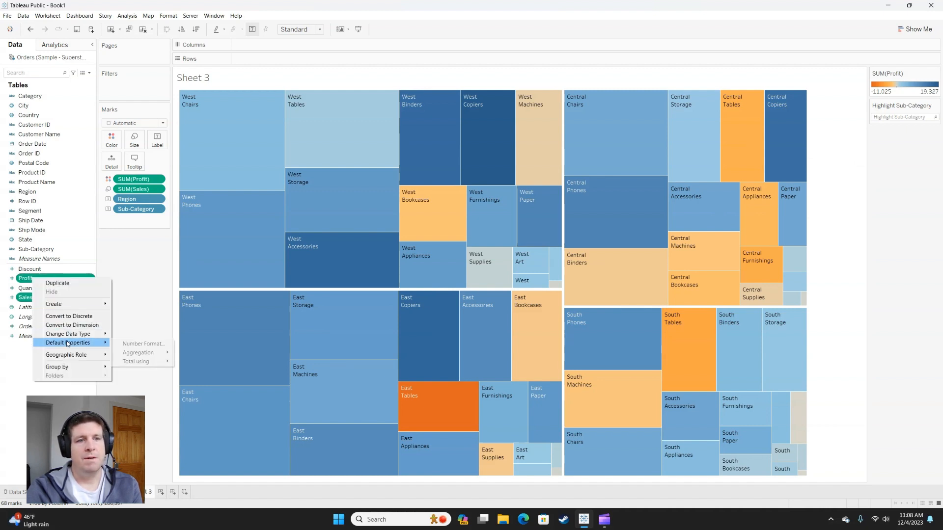
{"action": "left_click", "coordinate": [131, 344]}
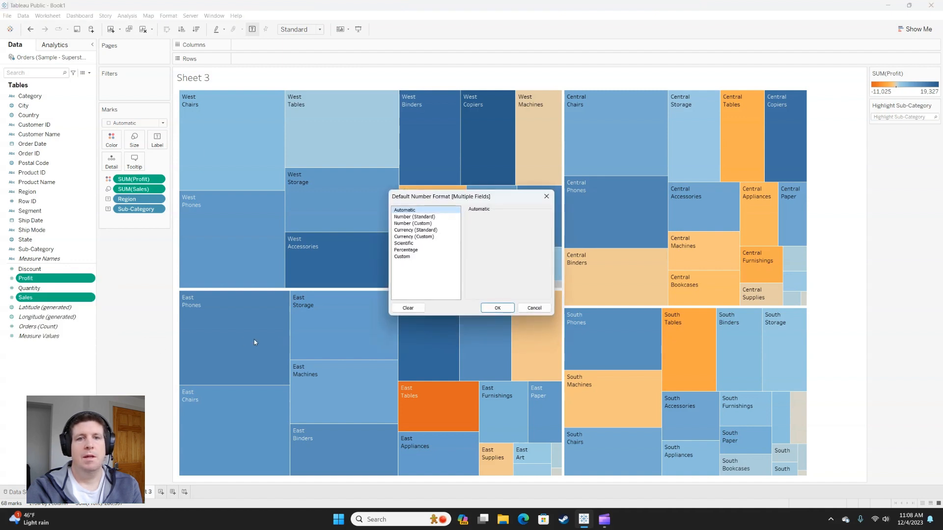
{"action": "left_click", "coordinate": [427, 237]}
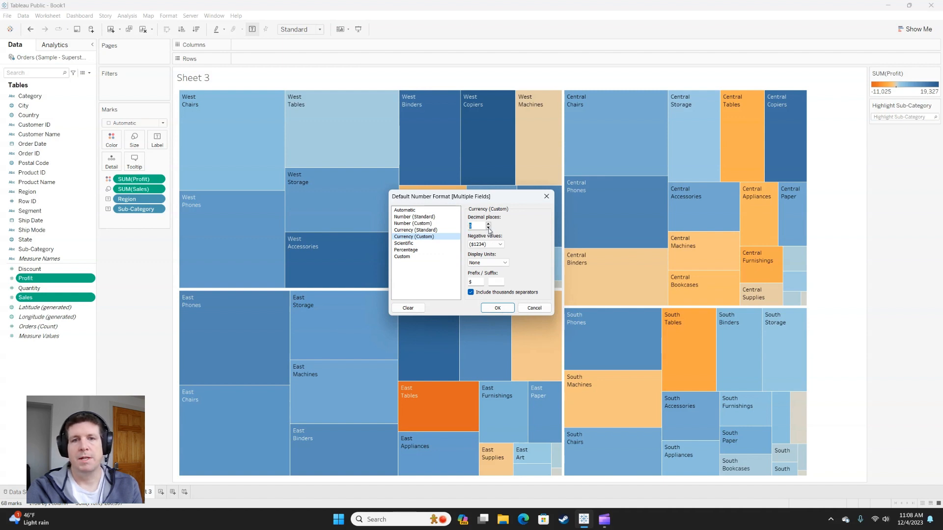
{"action": "left_click", "coordinate": [498, 307]}
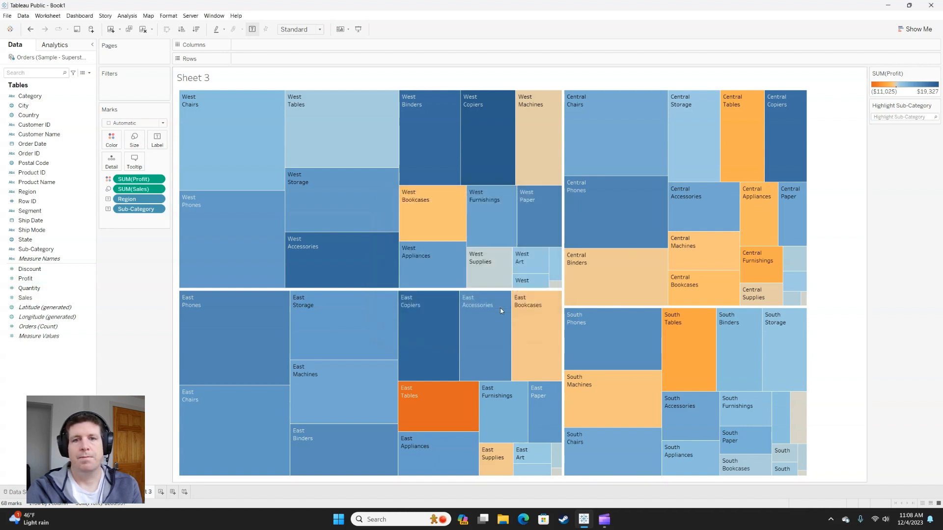
{"action": "mouse_move", "coordinate": [487, 225]}
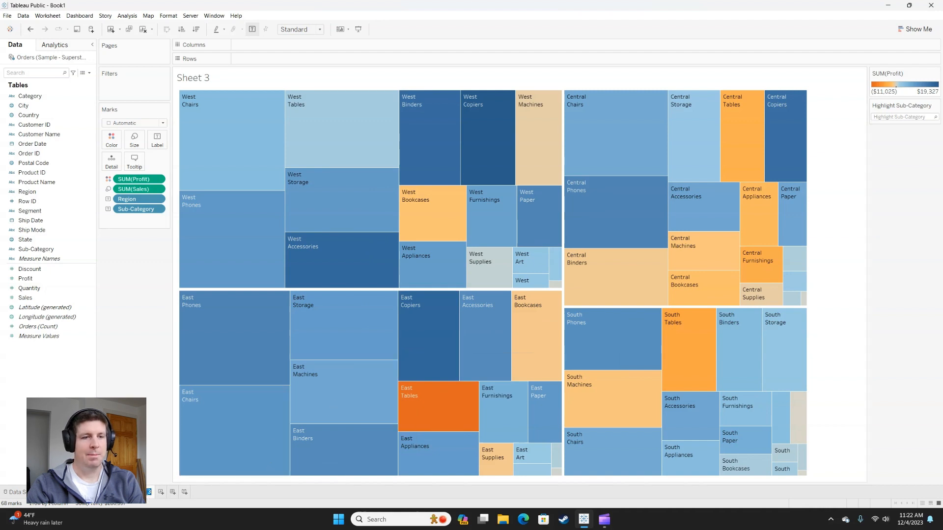
Step: Rename the Sheet 3 worksheet as Treemap
{"action": "mouse_move", "coordinate": [147, 489]}
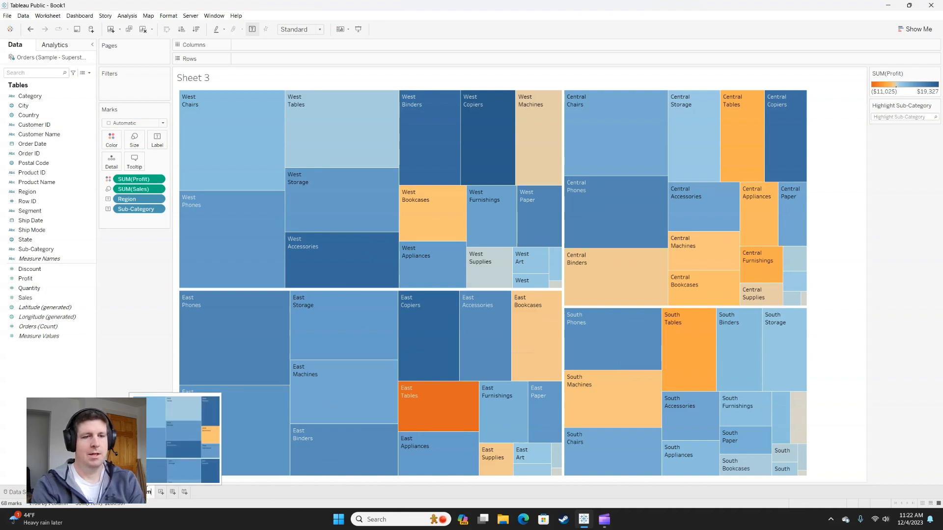
{"action": "type", "text": "Treemap"}
{"action": "key", "text": "Return"}
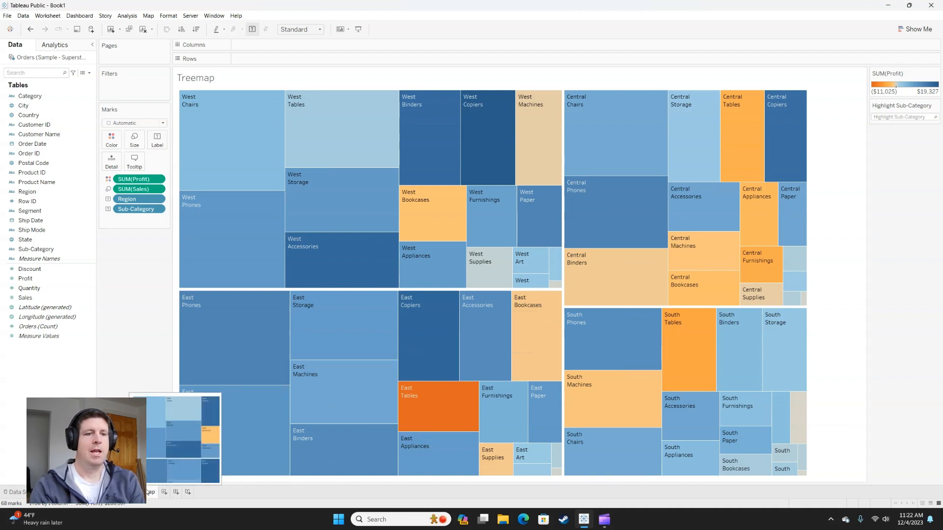
Step: On a new worksheet, build a bar chart of Sales by Product Name and sort it by Sales in descending order
{"action": "left_click", "coordinate": [164, 493]}
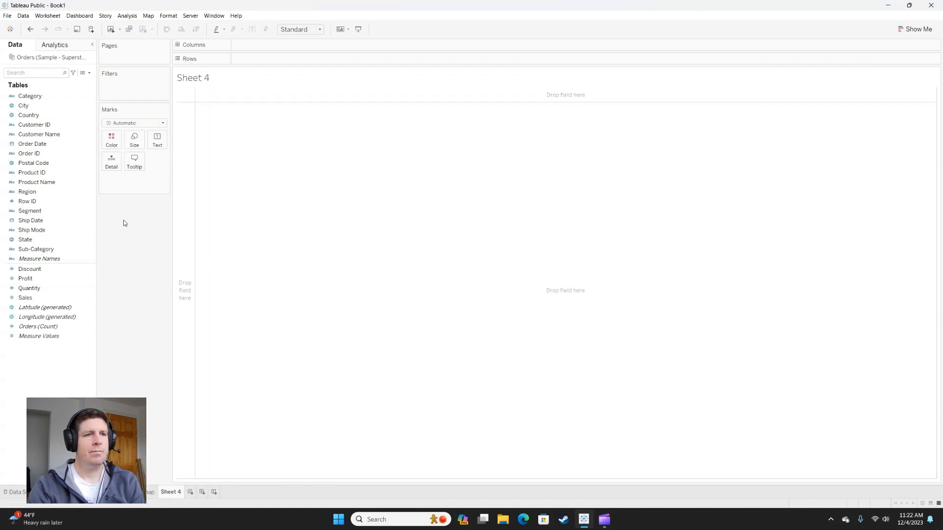
{"action": "left_click", "coordinate": [81, 184]}
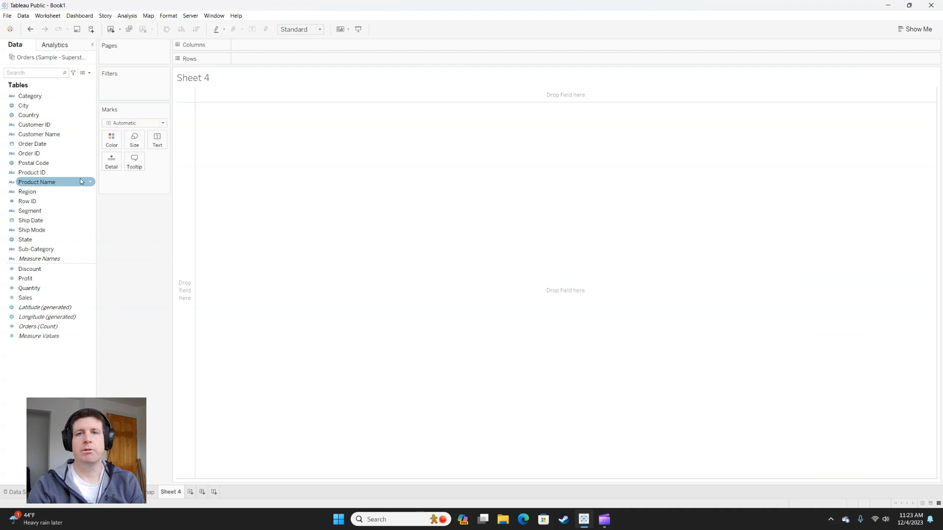
{"action": "left_click", "coordinate": [67, 175]}
{"action": "left_click", "coordinate": [31, 184]}
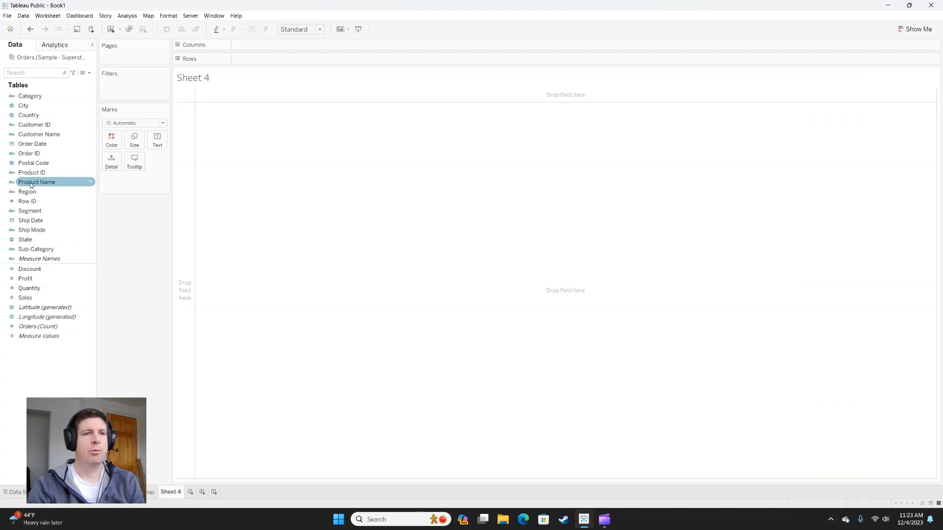
{"action": "left_click_drag", "start_coordinate": [30, 184], "coordinate": [181, 165]}
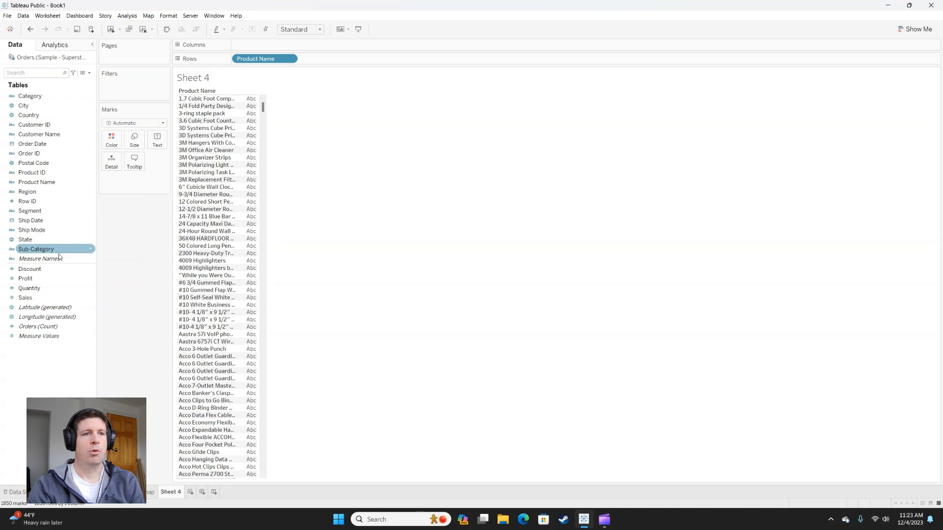
{"action": "left_click_drag", "start_coordinate": [39, 298], "coordinate": [276, 47]}
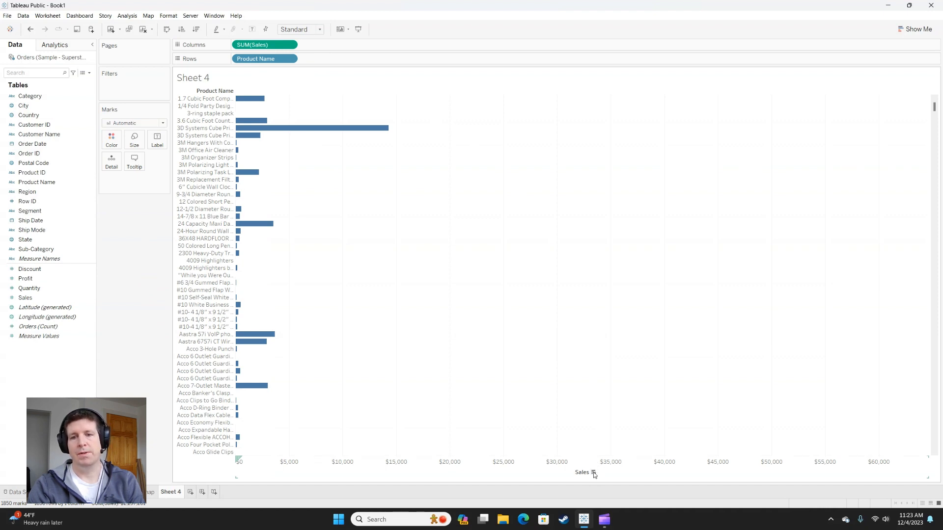
{"action": "left_click", "coordinate": [593, 472]}
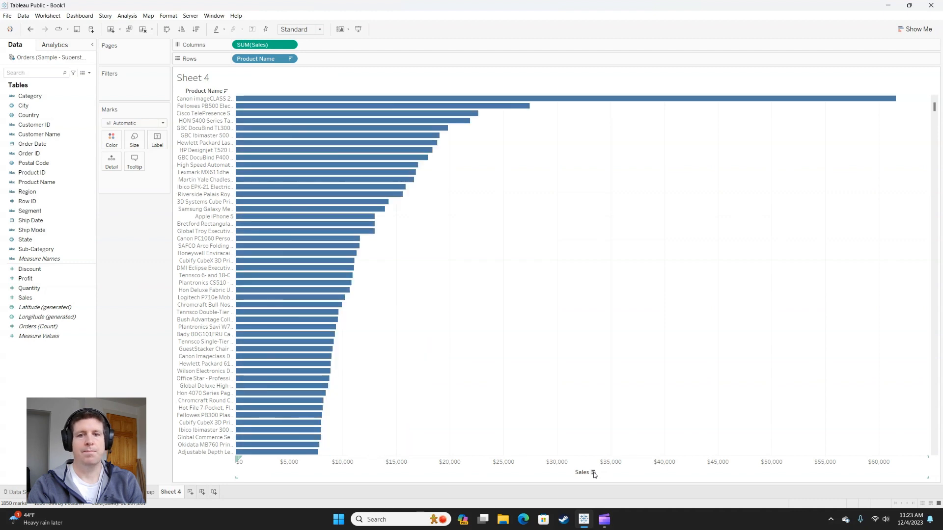
Step: Rename the Sheet 4 worksheet as Products
{"action": "double_click", "coordinate": [170, 492]}
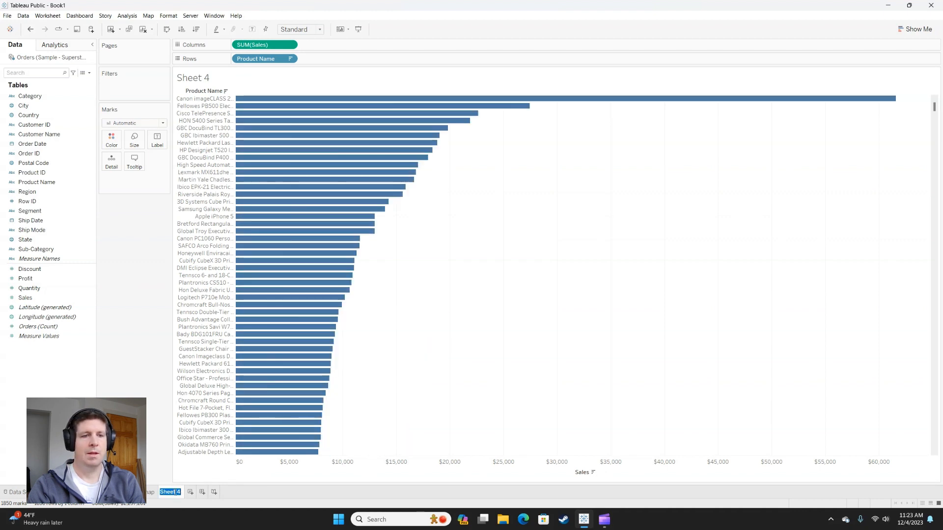
{"action": "type", "text": "P"}
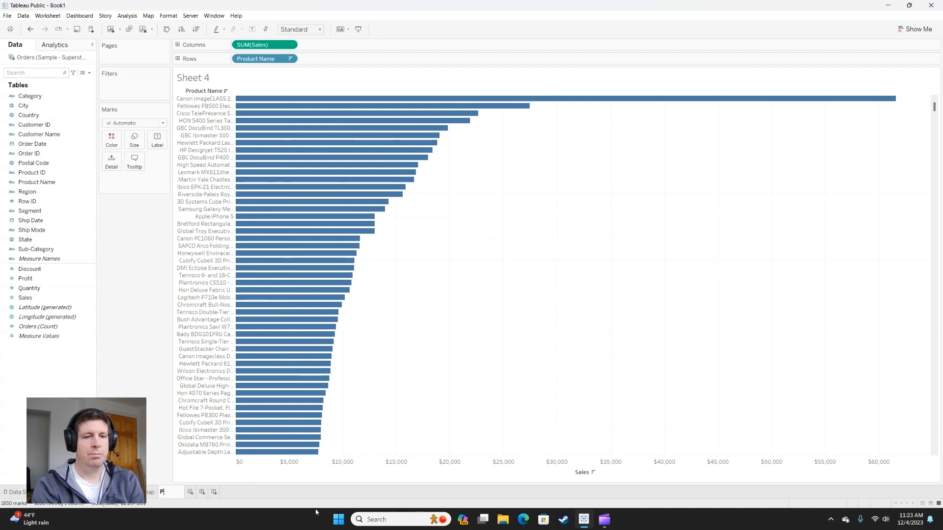
{"action": "type", "text": "roducts"}
{"action": "key", "text": "Return"}
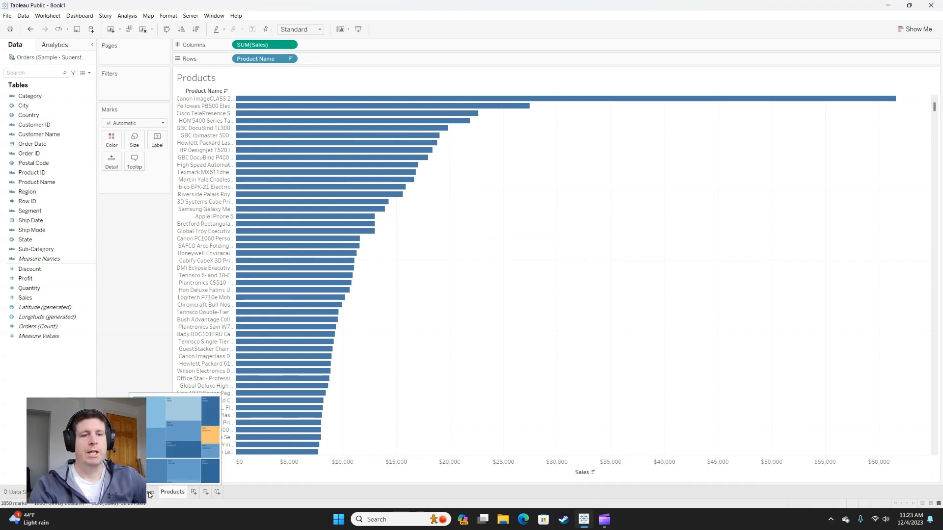
Step: Insert the Products sheet below the Sales line of the Treemap tooltip, apply it and check it on the Central Binders rectangle
{"action": "left_click", "coordinate": [150, 493]}
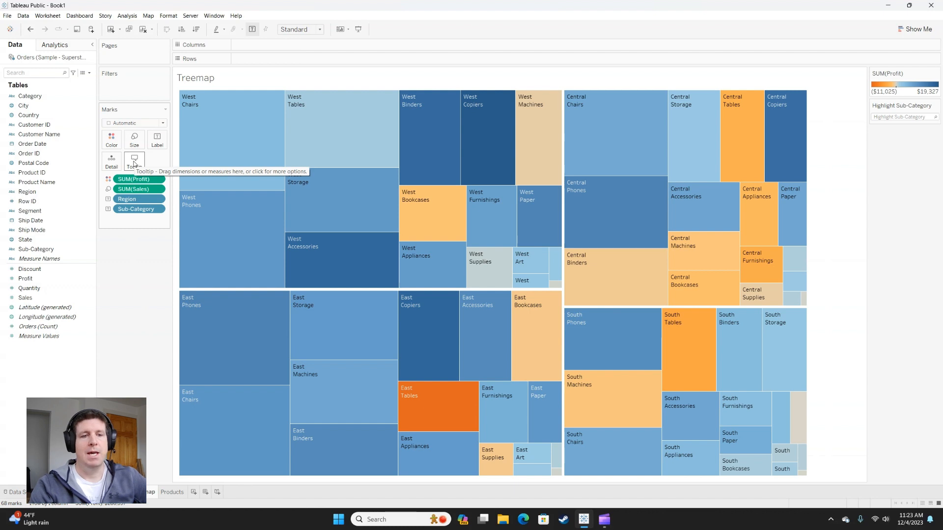
{"action": "left_click", "coordinate": [135, 164]}
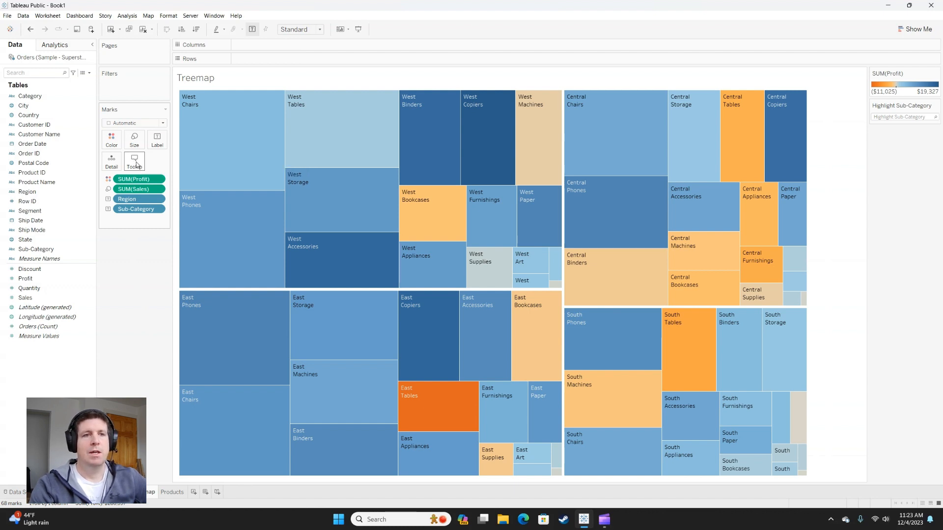
{"action": "left_click", "coordinate": [526, 237]}
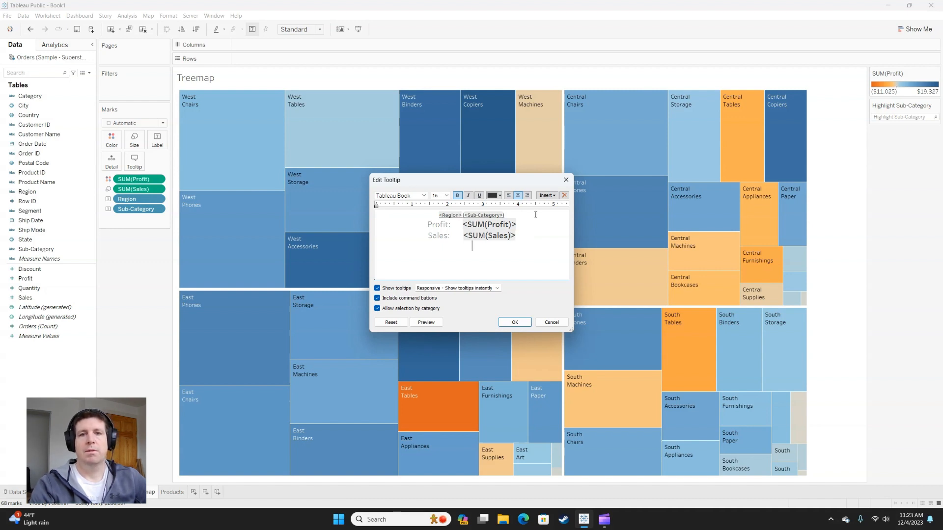
{"action": "left_click", "coordinate": [551, 196]}
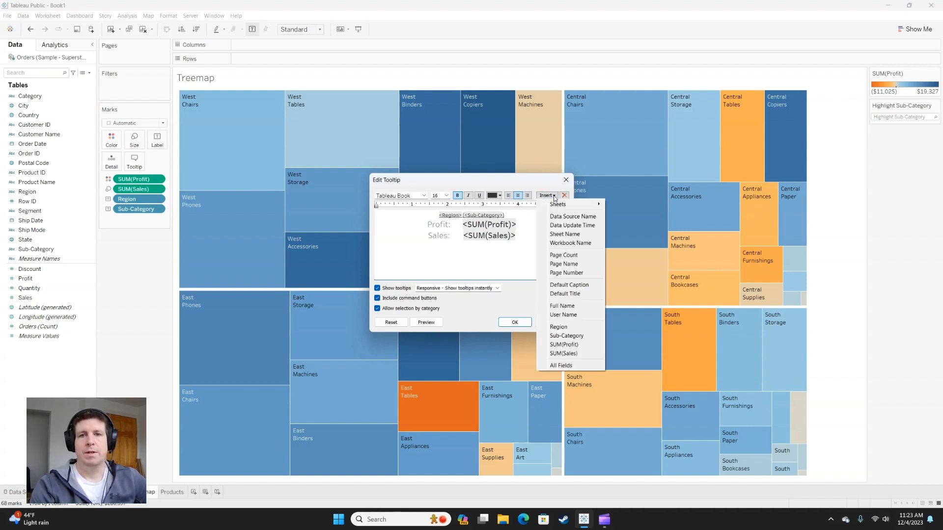
{"action": "mouse_move", "coordinate": [558, 204]}
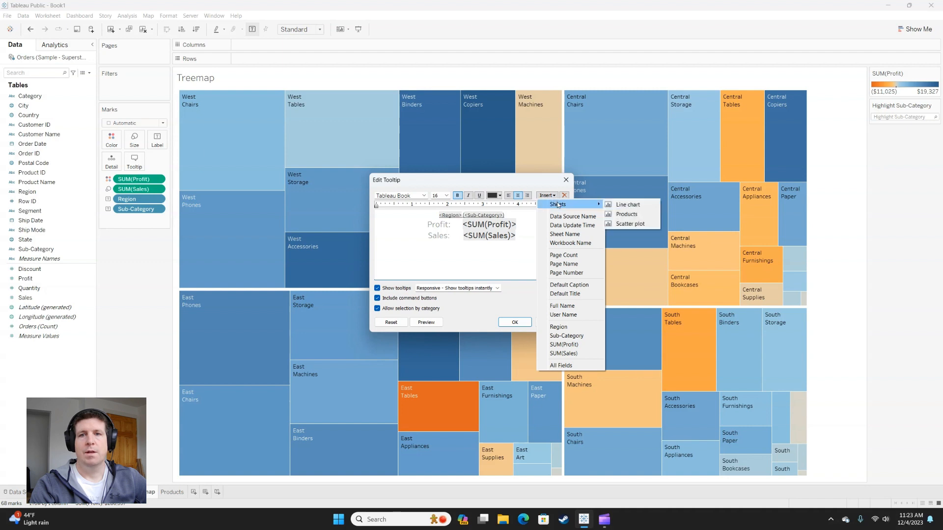
{"action": "left_click", "coordinate": [627, 214]}
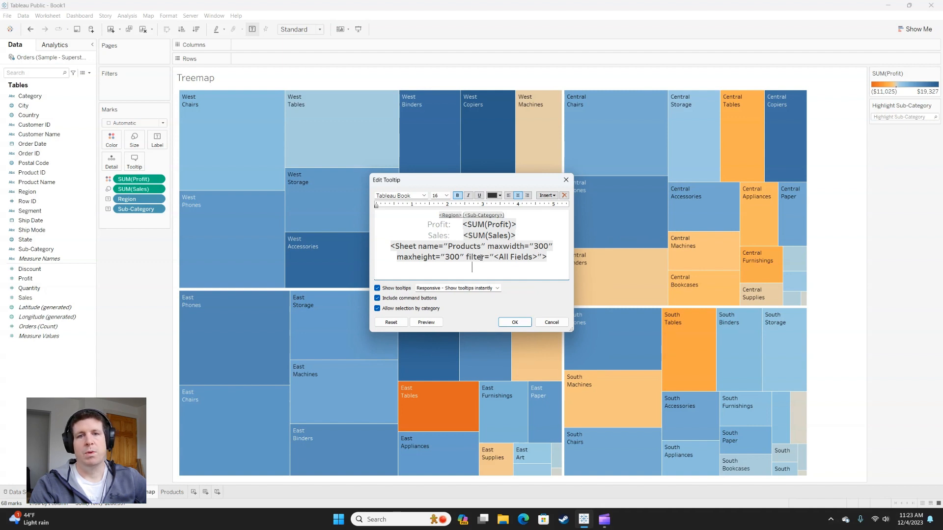
{"action": "left_click", "coordinate": [516, 323]}
{"action": "mouse_move", "coordinate": [608, 261]}
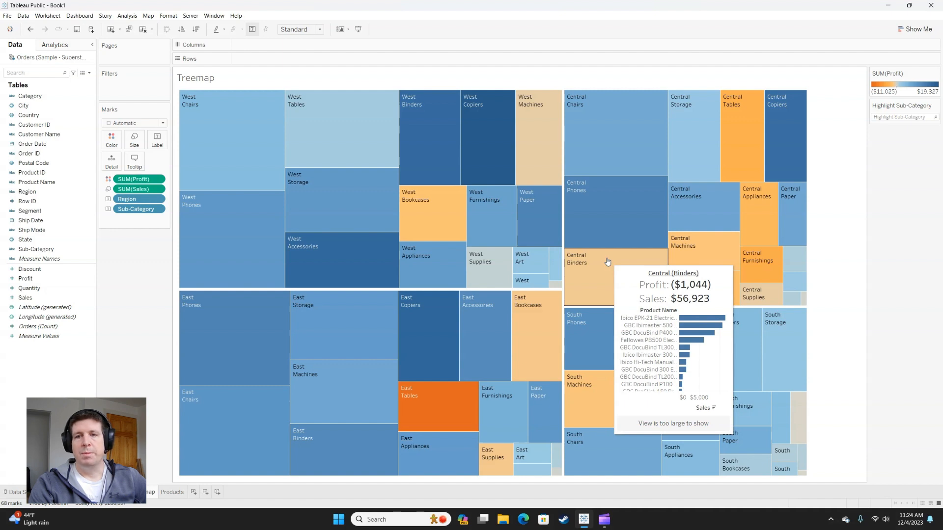
Step: Set the maxwidth of the Products sheet in the Treemap tooltip to 700, apply it and check it on the South Phones rectangle
{"action": "left_click", "coordinate": [137, 161]}
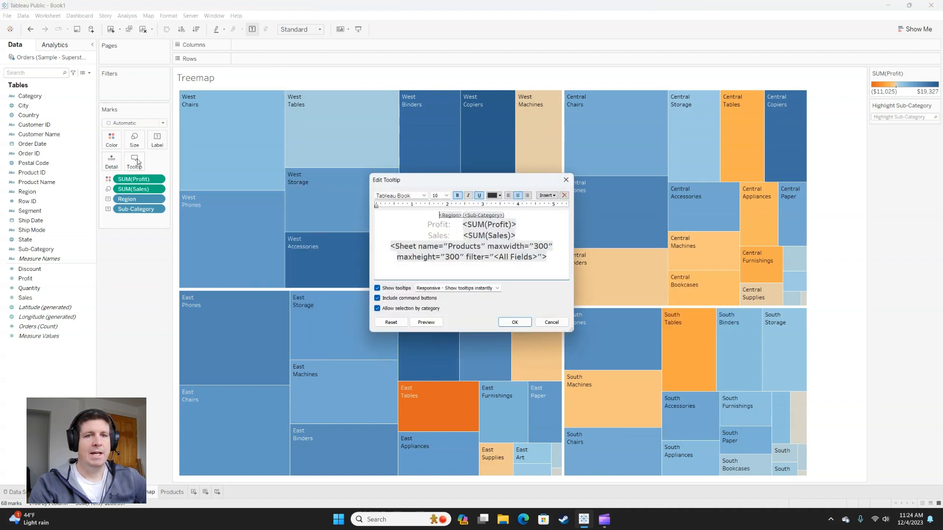
{"action": "left_click", "coordinate": [539, 246]}
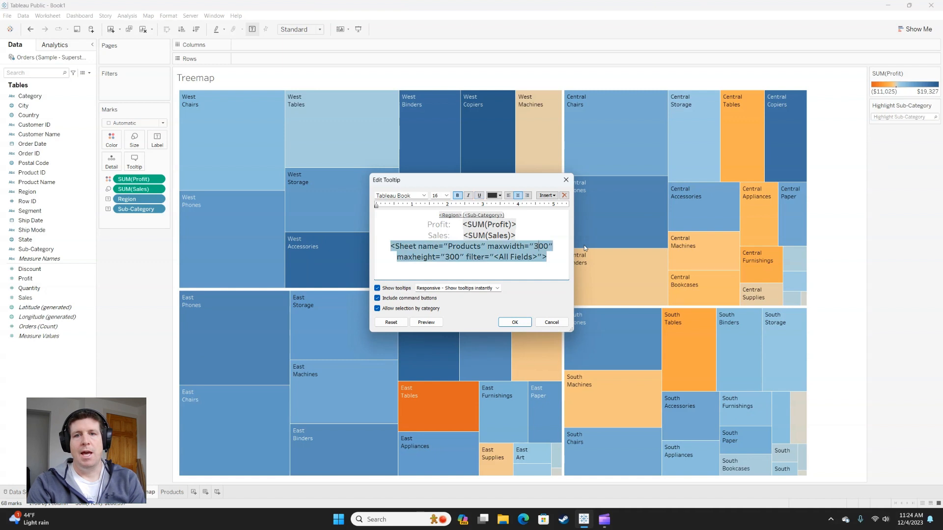
{"action": "key", "text": "BackSpace"}
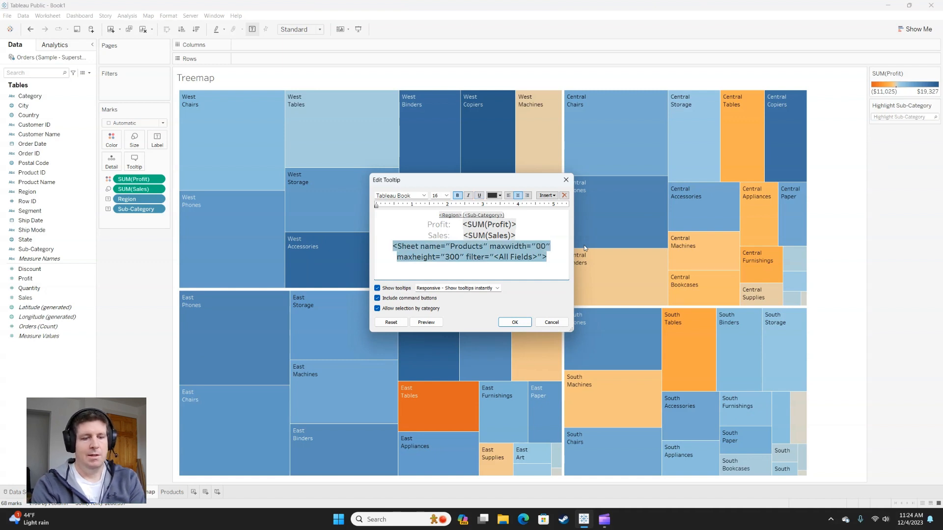
{"action": "type", "text": "7"}
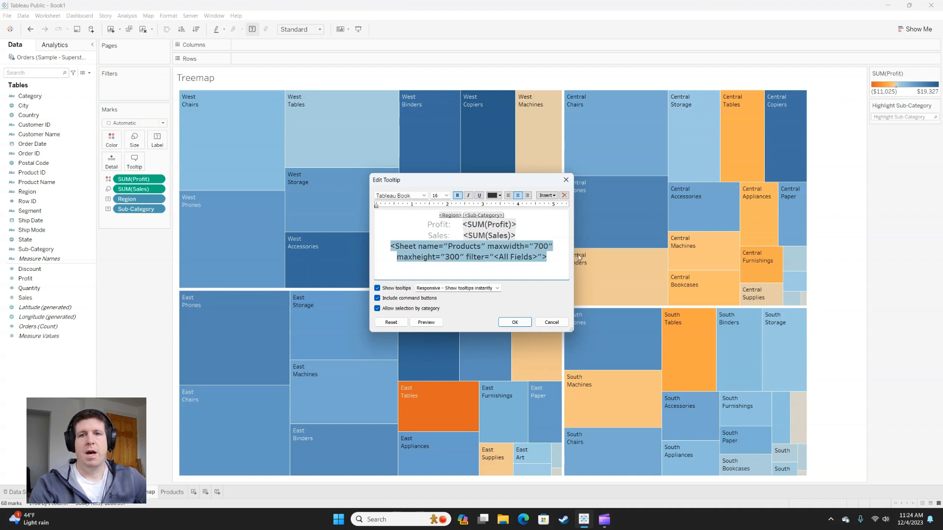
{"action": "left_click", "coordinate": [514, 322]}
{"action": "mouse_move", "coordinate": [612, 336]}
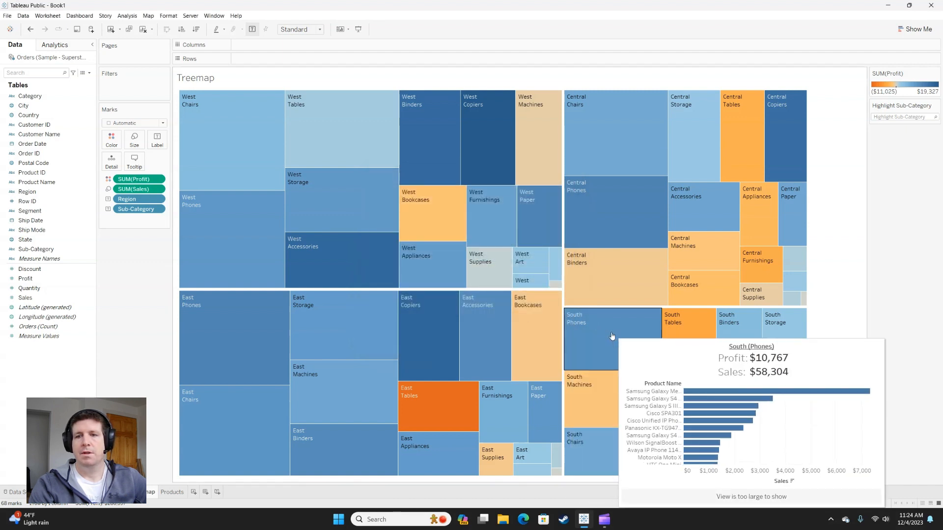
Step: Show mark labels on the Products bar chart and check them in the Treemap tooltip for East Copiers
{"action": "left_click", "coordinate": [172, 492]}
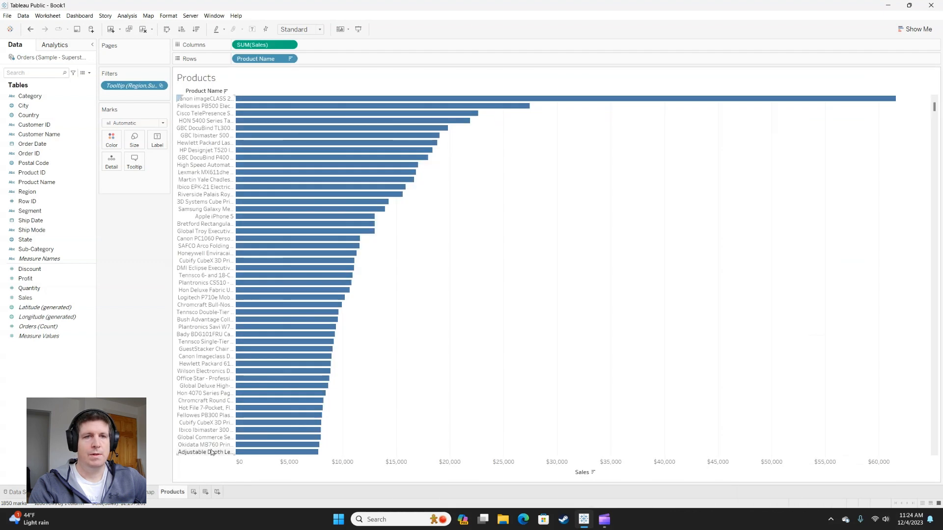
{"action": "left_click", "coordinate": [252, 29]}
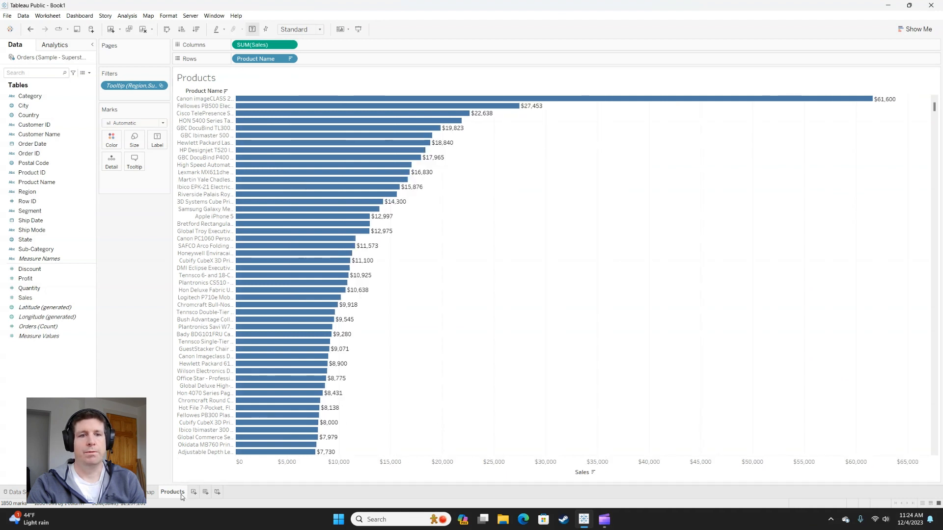
{"action": "left_click", "coordinate": [150, 492]}
{"action": "mouse_move", "coordinate": [451, 326]}
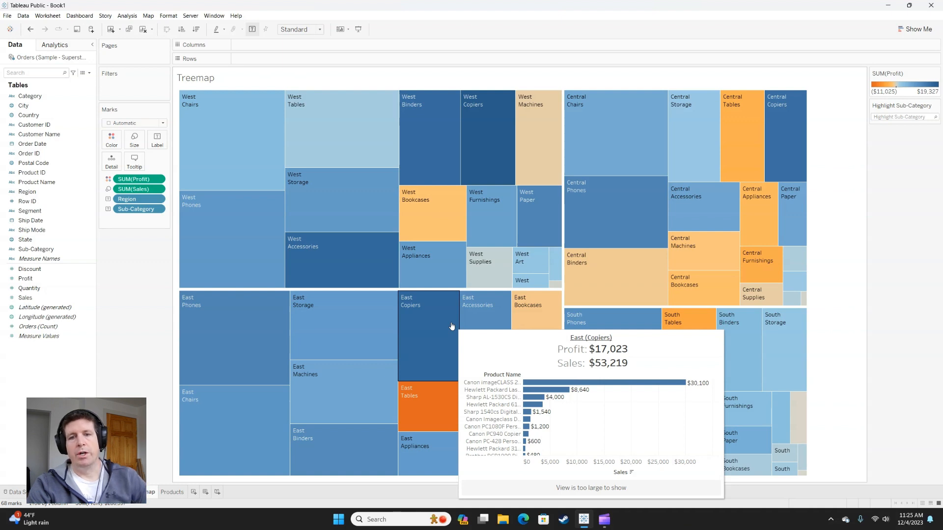
Step: Set the font size of the Products chart's mark labels to 8 and return to the Treemap worksheet to check its tooltip
{"action": "left_click", "coordinate": [178, 493]}
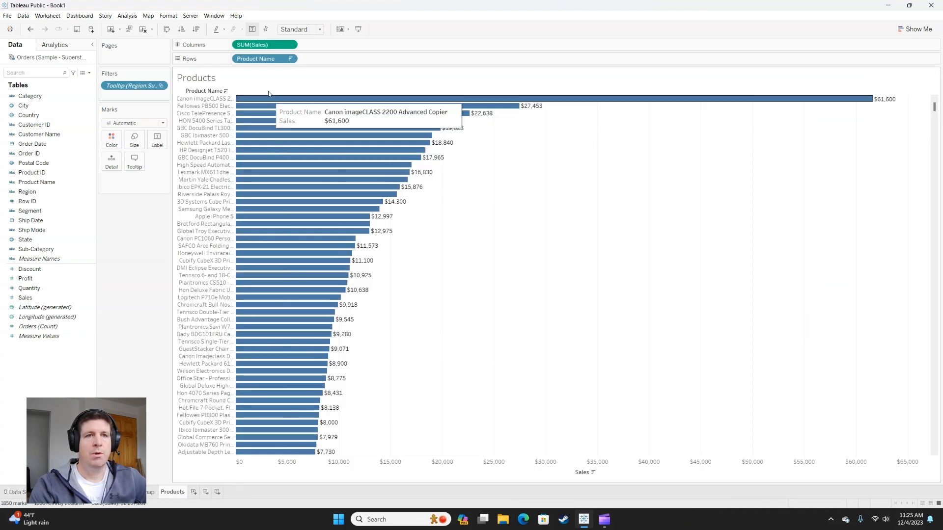
{"action": "left_click", "coordinate": [162, 143]}
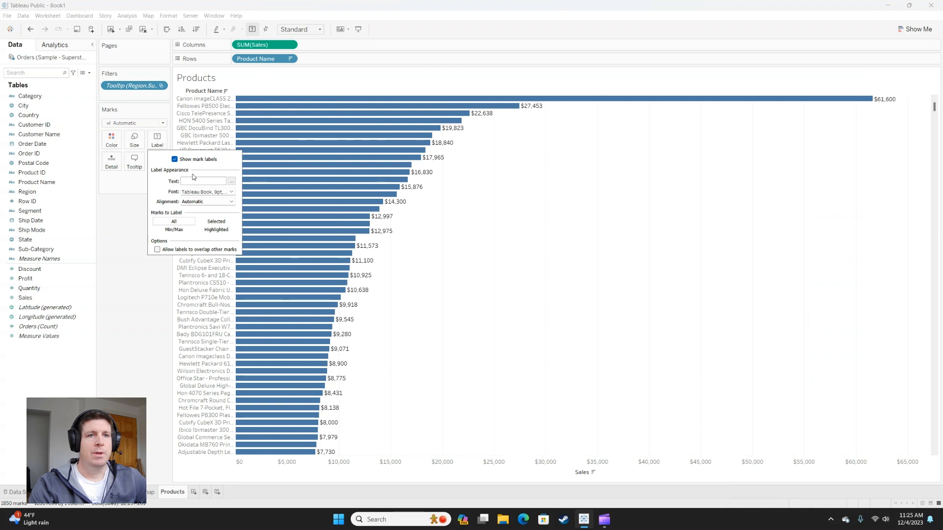
{"action": "left_click", "coordinate": [231, 192]}
{"action": "left_click", "coordinate": [201, 216]}
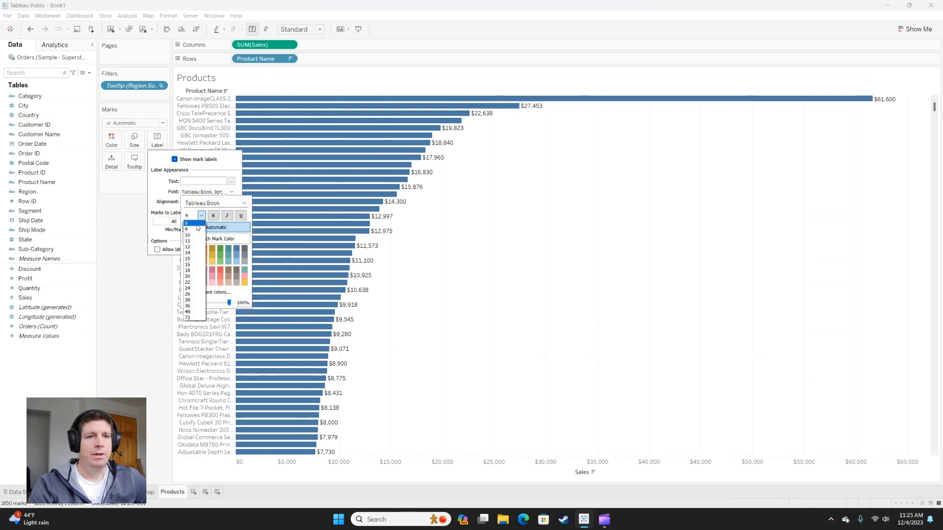
{"action": "left_click", "coordinate": [195, 223]}
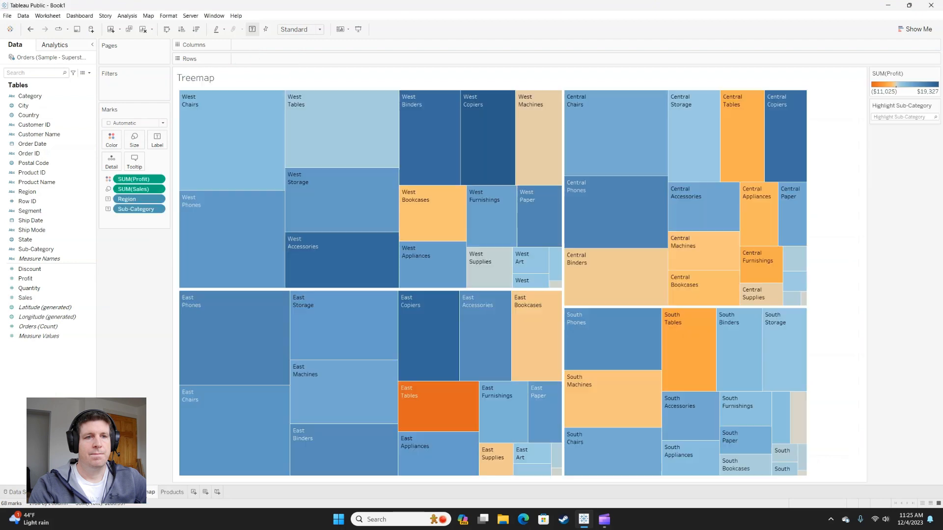
{"action": "left_click", "coordinate": [151, 492]}
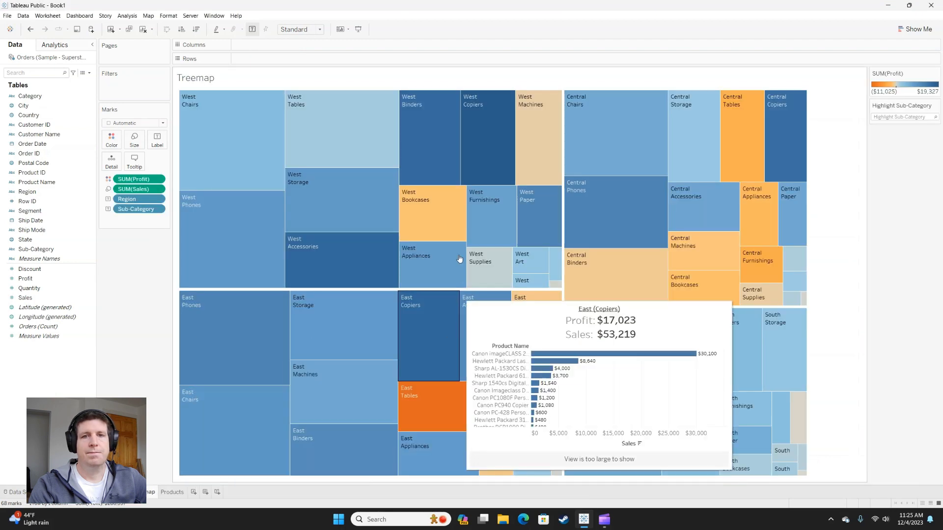
{"action": "mouse_move", "coordinate": [447, 201]}
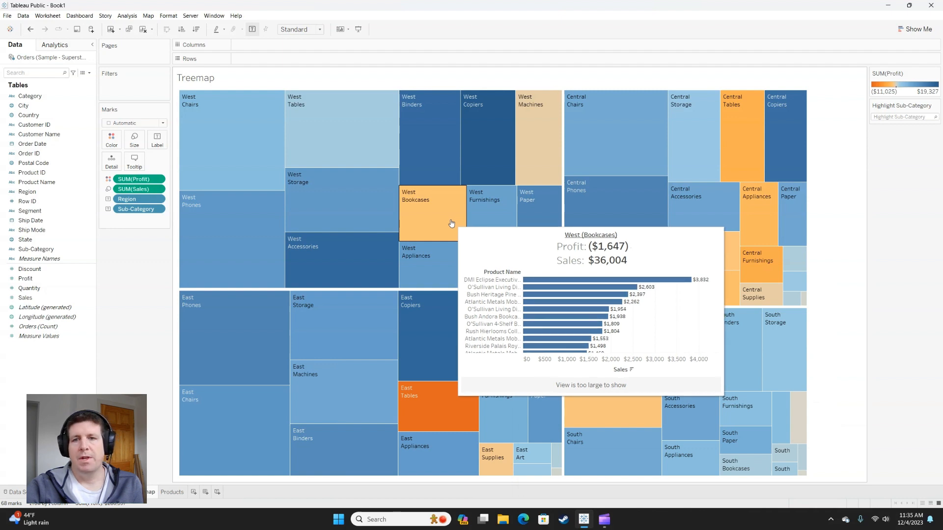
Step: Add a new worksheet and place Sub-Category on its rows
{"action": "left_click", "coordinate": [193, 493]}
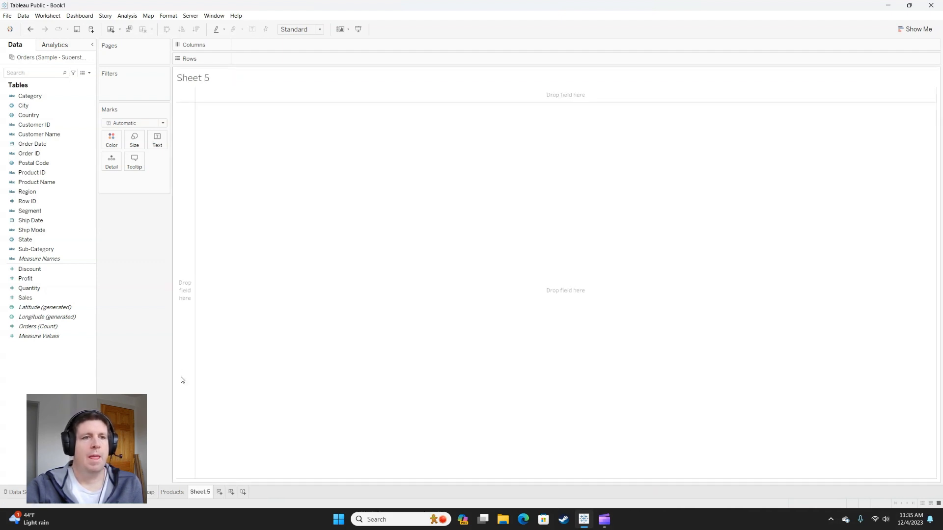
{"action": "left_click", "coordinate": [80, 259]}
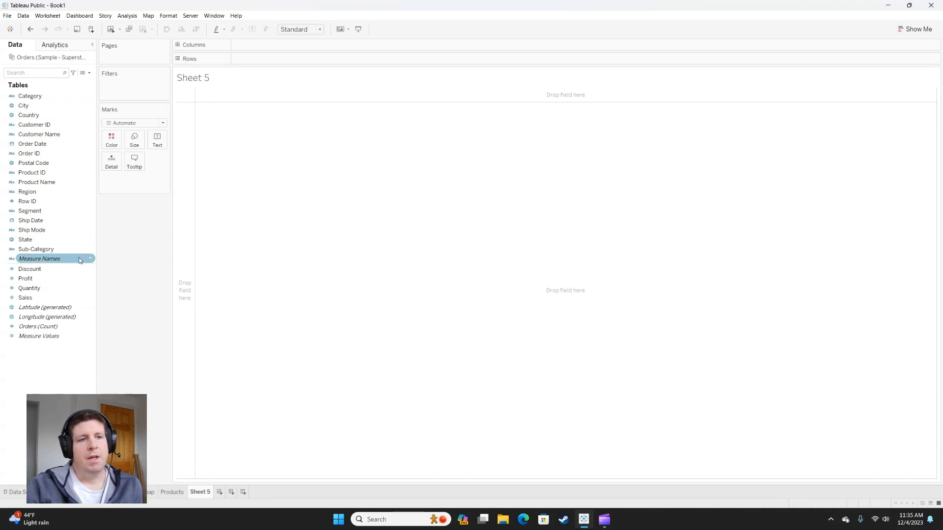
{"action": "left_click", "coordinate": [49, 336]}
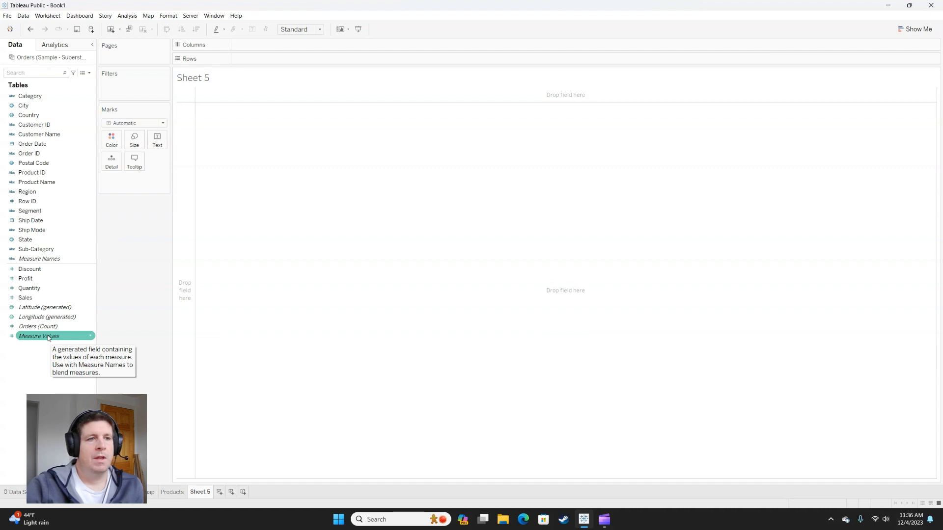
{"action": "left_click", "coordinate": [49, 329]}
{"action": "left_click", "coordinate": [54, 337]}
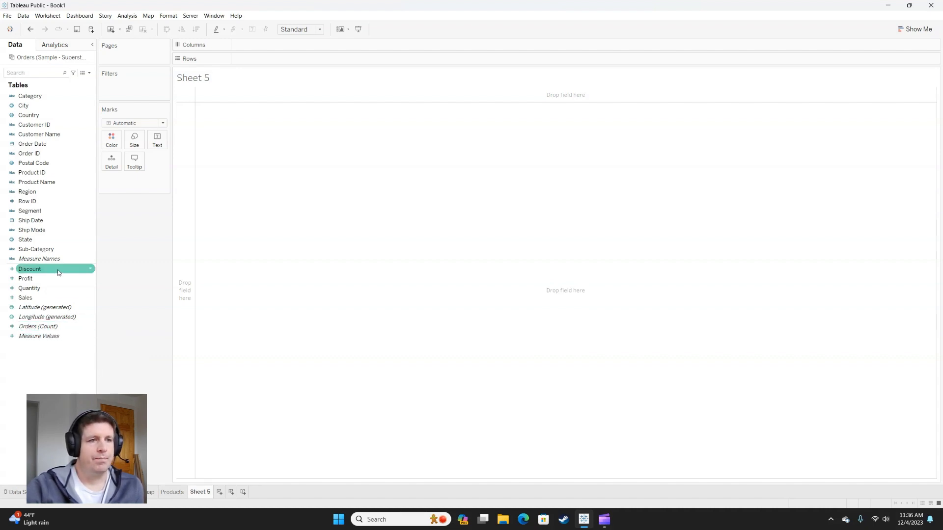
{"action": "left_click_drag", "start_coordinate": [42, 249], "coordinate": [186, 187]}
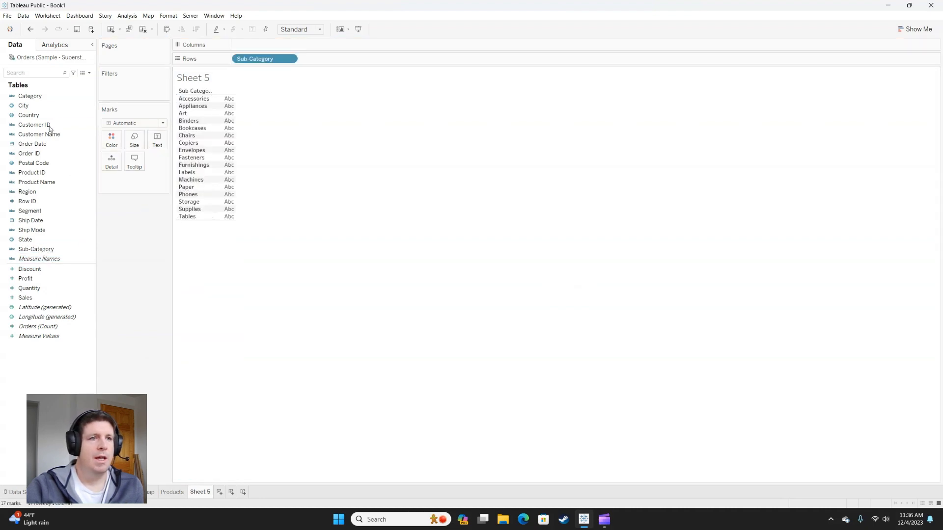
Step: Place Order Date on the columns as the discrete month-and-year field MY(Order Date)
{"action": "left_click_drag", "start_coordinate": [42, 144], "coordinate": [263, 45]}
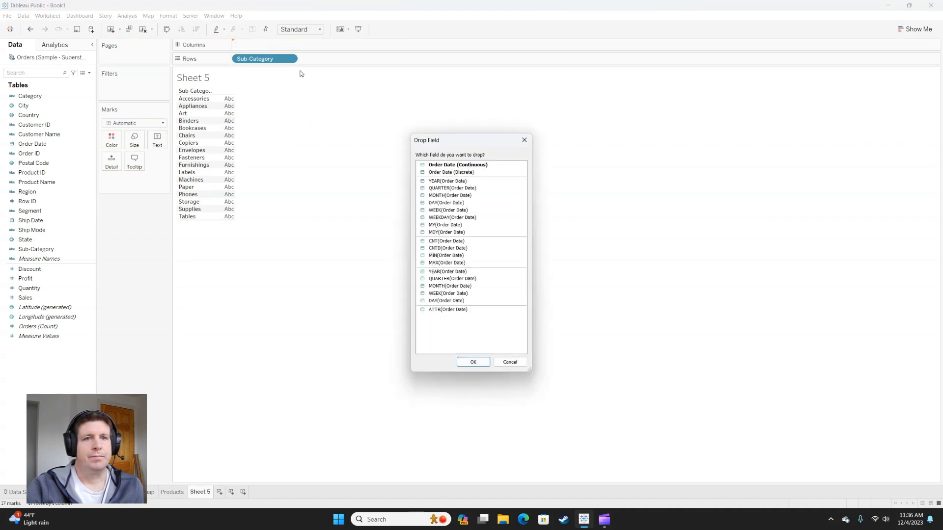
{"action": "left_click", "coordinate": [440, 225]}
{"action": "left_click", "coordinate": [473, 362]}
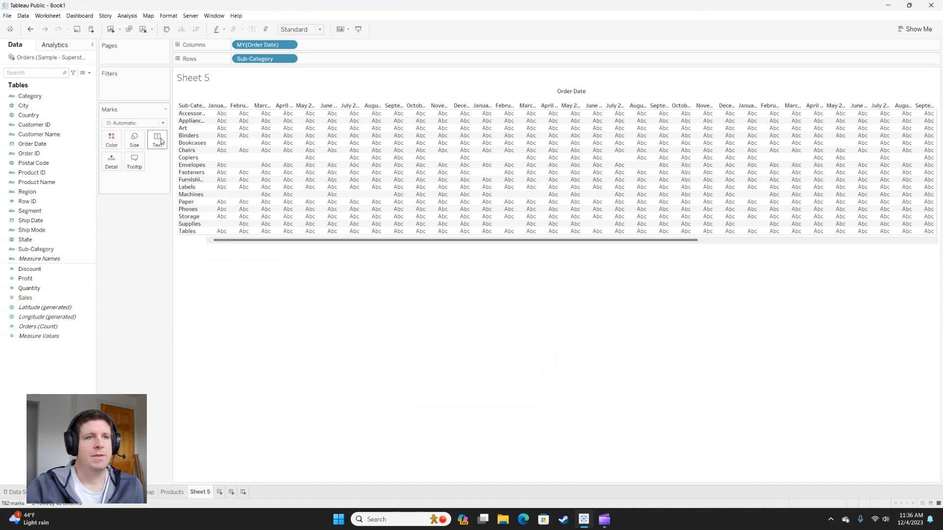
Step: Show Sales as the text values of the table and add Profit as a second measure in the same cells
{"action": "left_click_drag", "start_coordinate": [35, 300], "coordinate": [156, 142]}
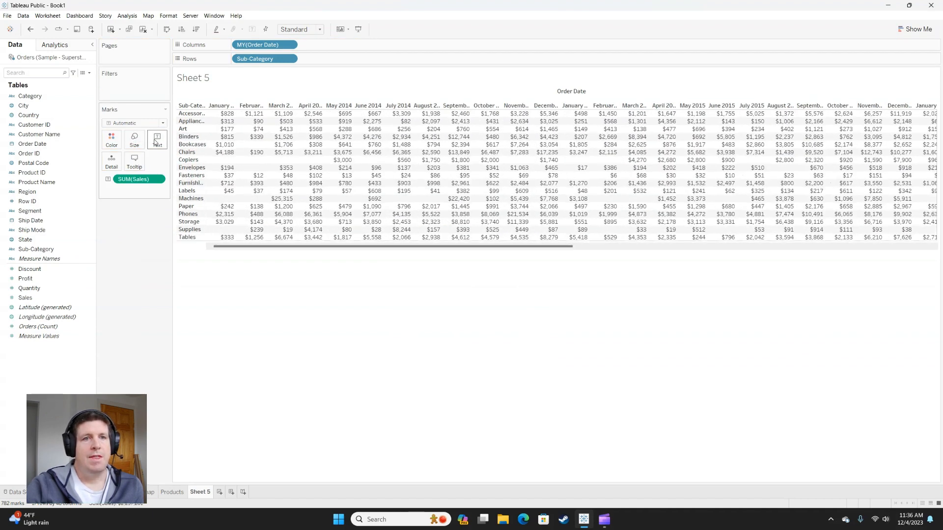
{"action": "left_click", "coordinate": [44, 281]}
{"action": "left_click_drag", "start_coordinate": [44, 281], "coordinate": [404, 170]}
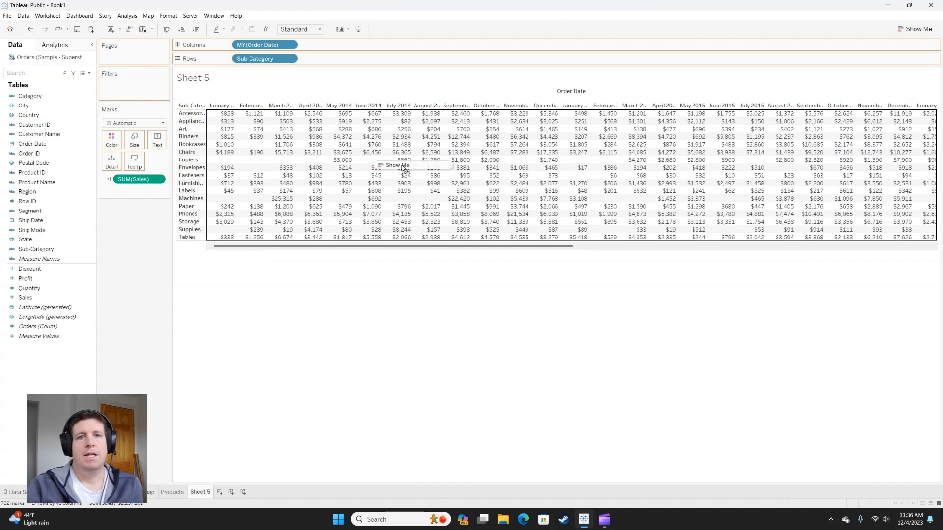
{"action": "left_click_drag", "start_coordinate": [404, 170], "coordinate": [403, 169]}
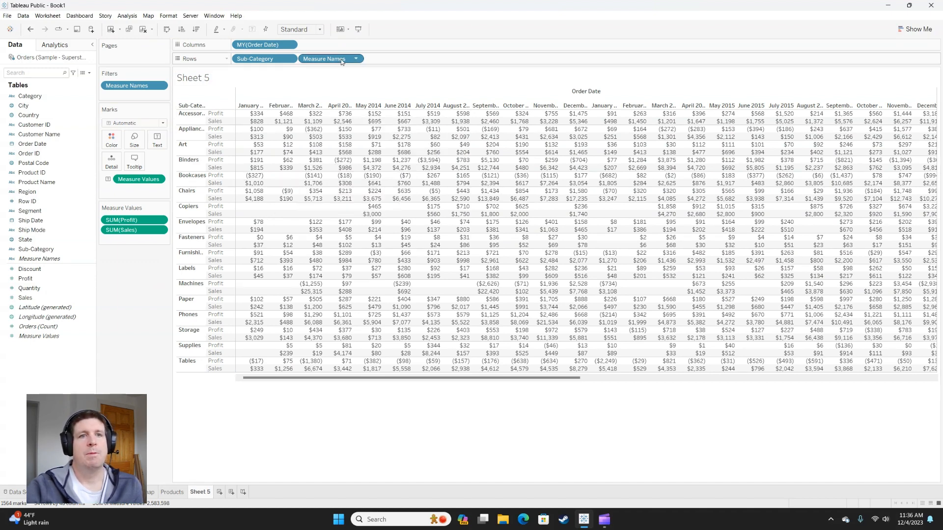
{"action": "key", "text": "ctrl"}
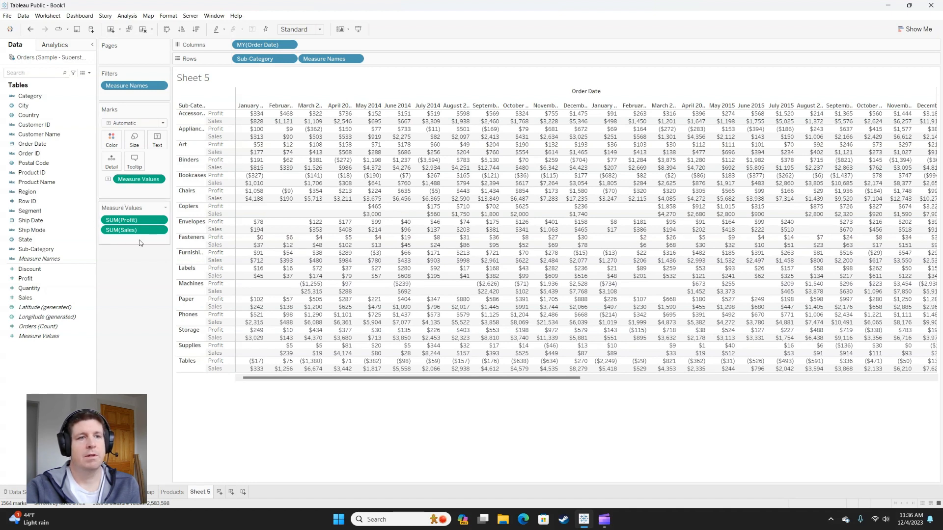
Step: Add Quantity and the average of Discount, AVG(Discount), to the Measure Values below Sales
{"action": "left_click", "coordinate": [30, 269]}
{"action": "left_click", "coordinate": [57, 288]}
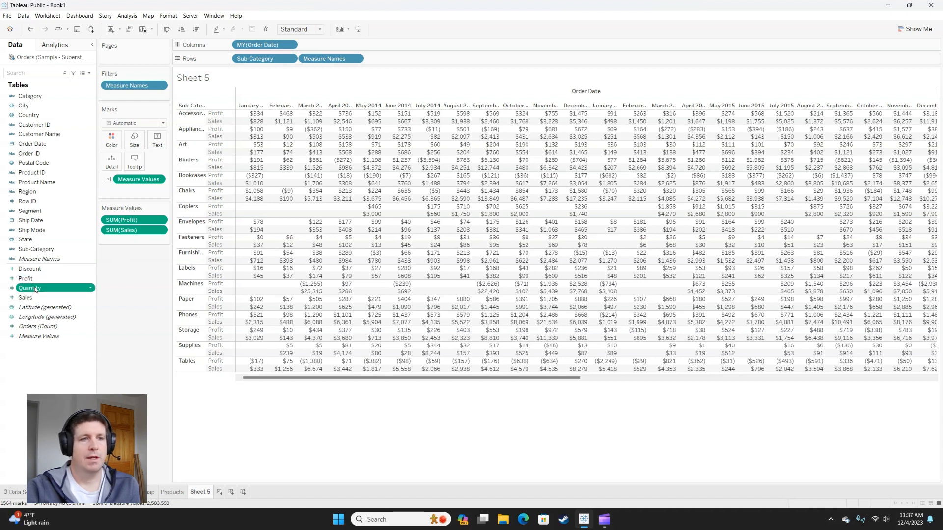
{"action": "left_click_drag", "start_coordinate": [42, 284], "coordinate": [107, 242]}
{"action": "left_click_drag", "start_coordinate": [55, 266], "coordinate": [131, 249]}
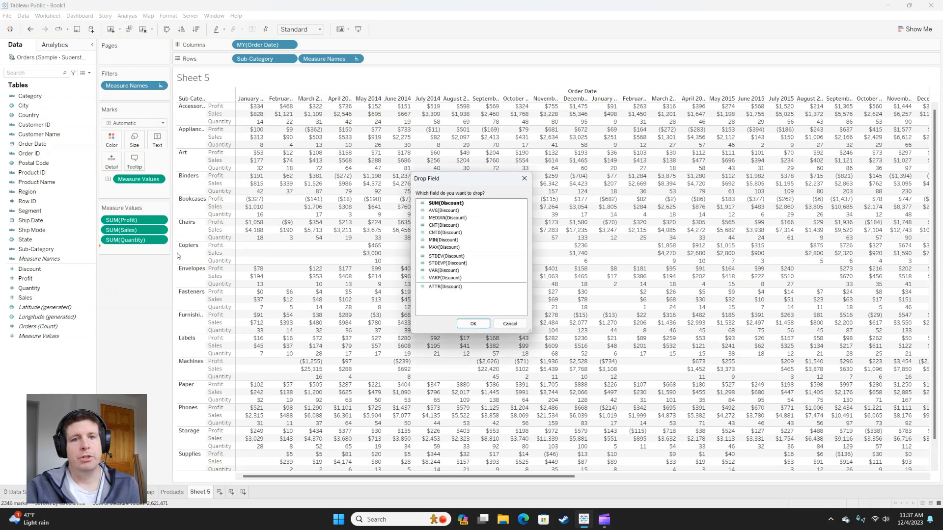
{"action": "left_click", "coordinate": [443, 210]}
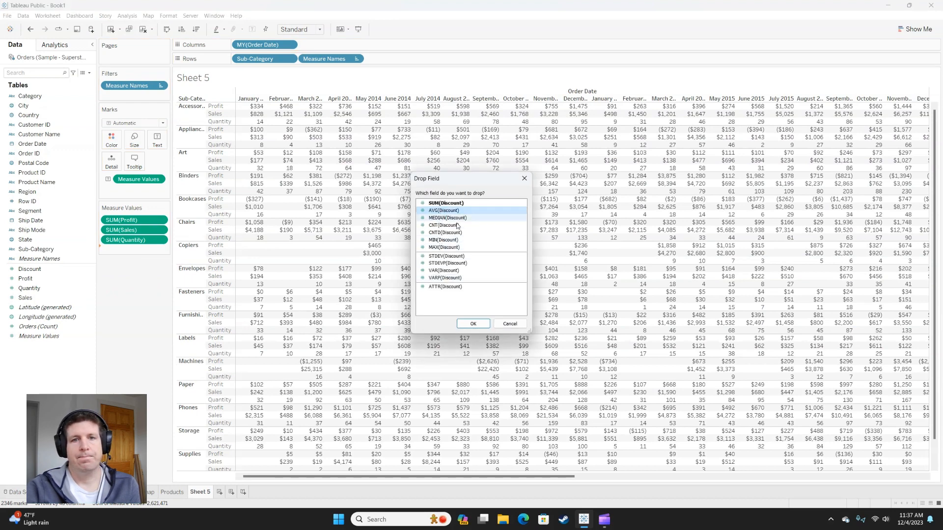
{"action": "left_click", "coordinate": [472, 324]}
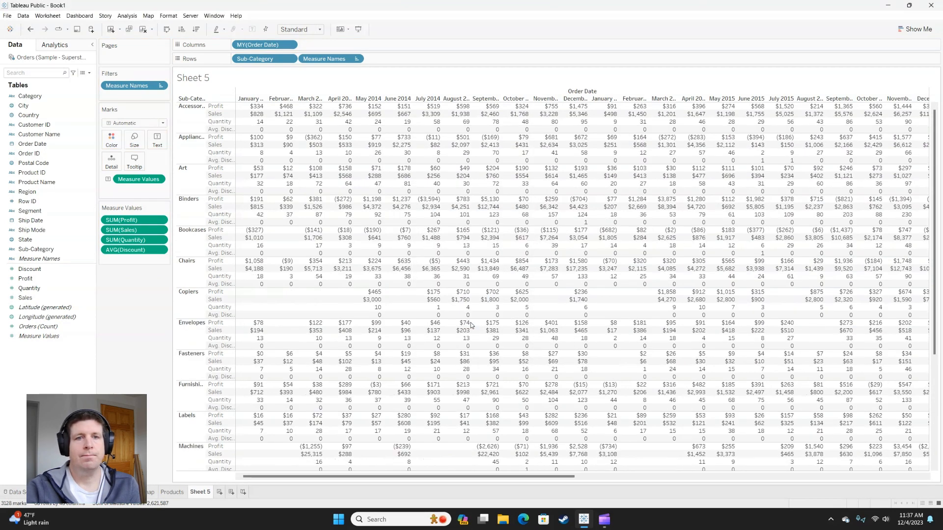
Step: Format the AVG(Discount) values as percentages with 0 decimal places
{"action": "right_click", "coordinate": [138, 252]}
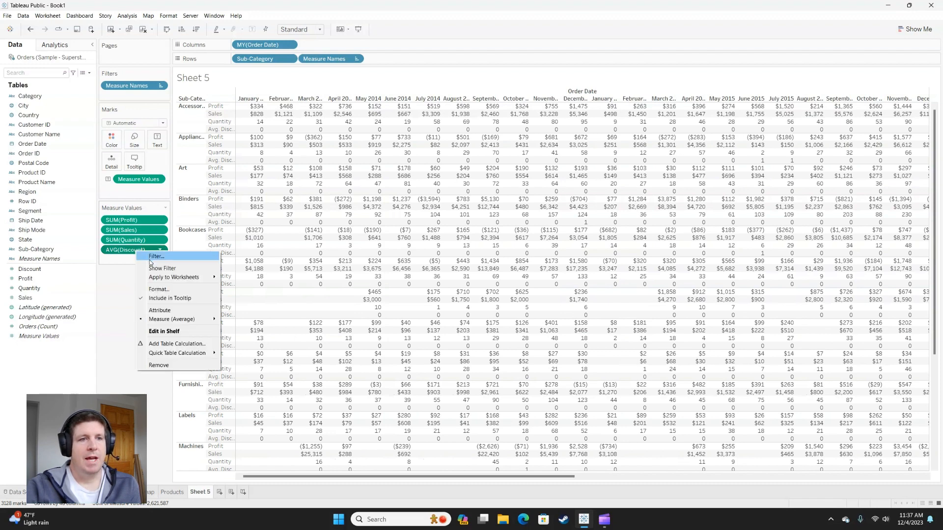
{"action": "left_click", "coordinate": [167, 290]}
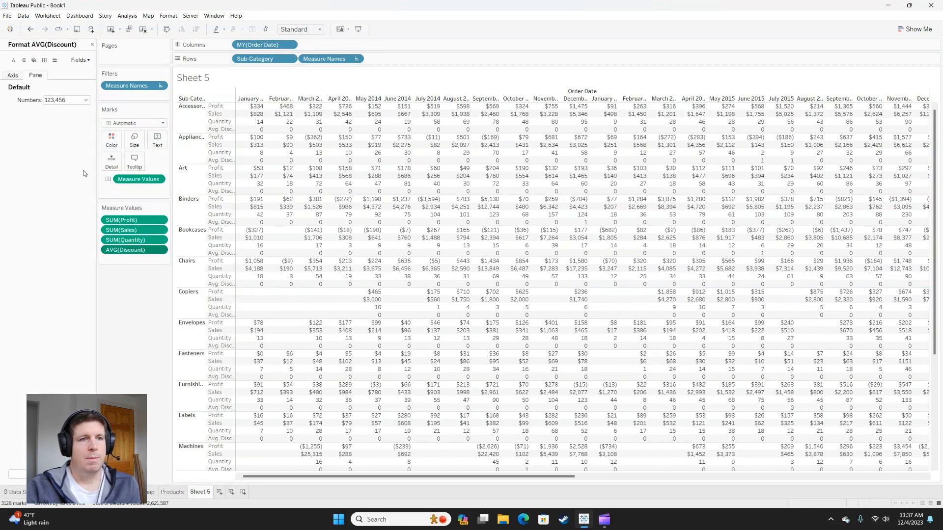
{"action": "left_click", "coordinate": [68, 100]}
{"action": "left_click", "coordinate": [70, 151]}
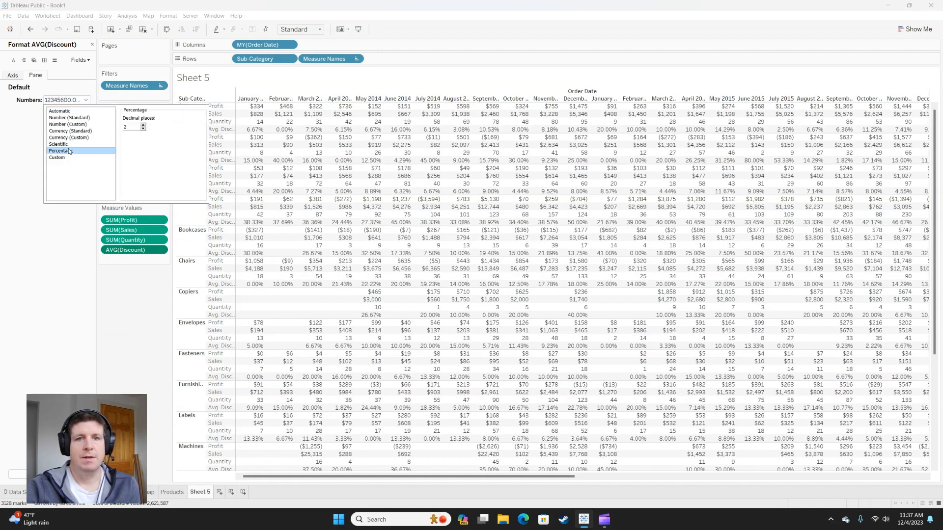
{"action": "left_click", "coordinate": [143, 129]}
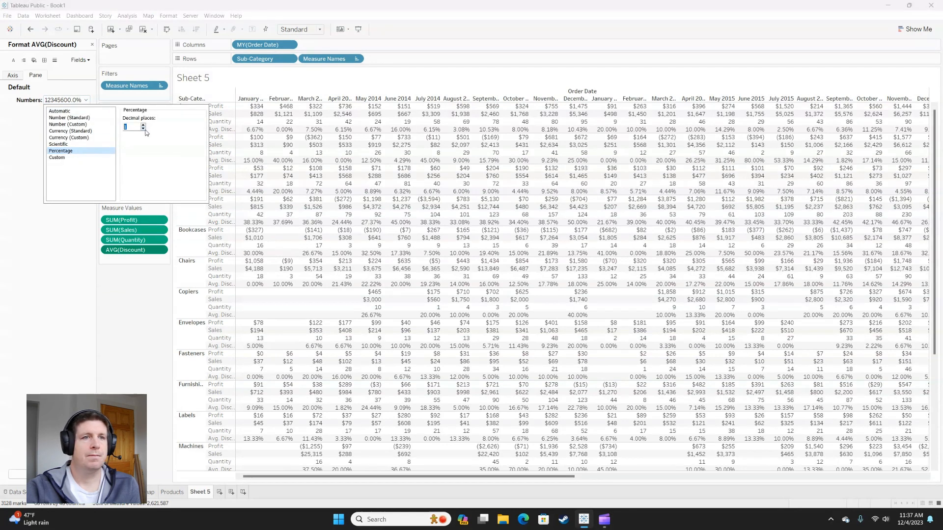
{"action": "left_click", "coordinate": [144, 129]}
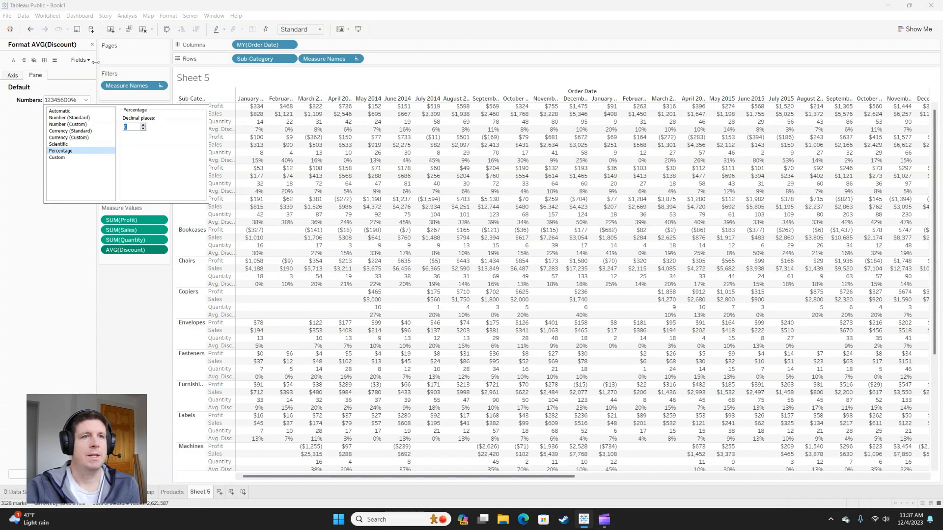
{"action": "left_click", "coordinate": [92, 45]}
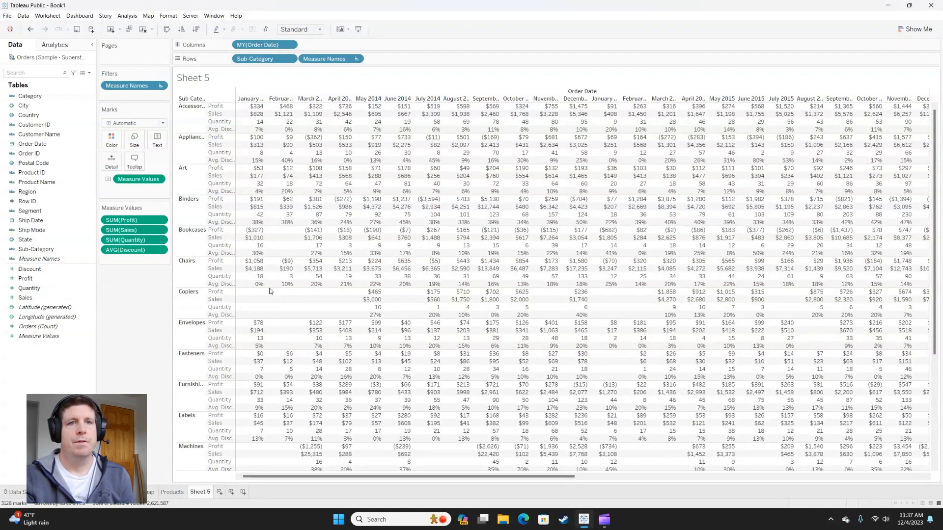
Step: Try Measure Names on the columns and Measure Values on the rows, and undo both placements
{"action": "left_click_drag", "start_coordinate": [330, 59], "coordinate": [333, 46]}
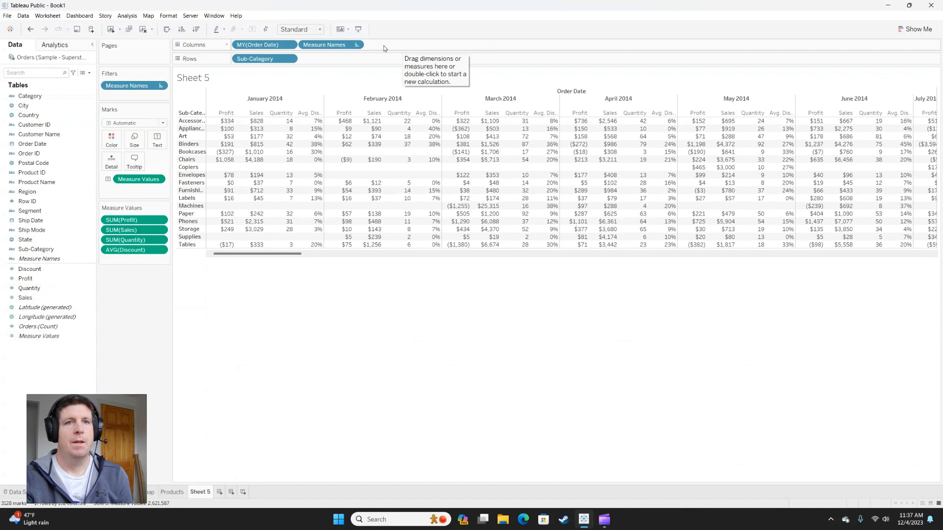
{"action": "left_click_drag", "start_coordinate": [130, 180], "coordinate": [364, 58]}
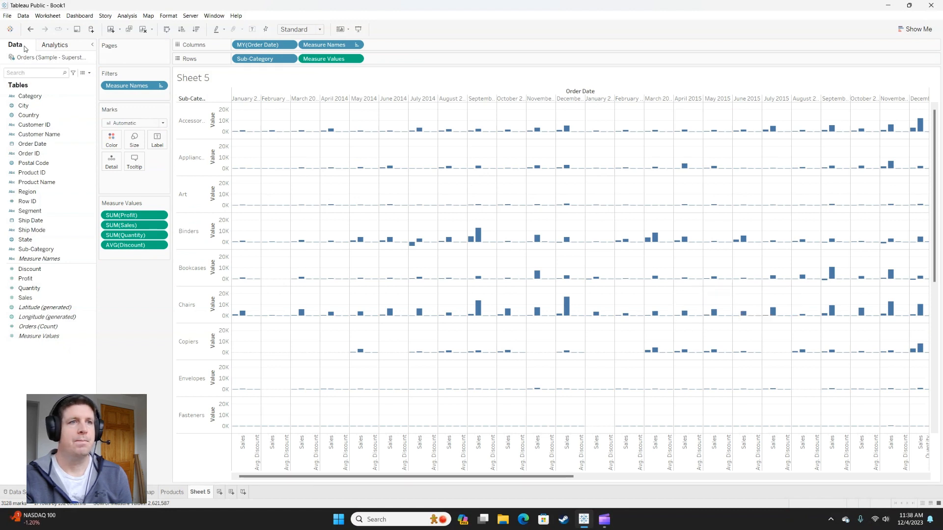
{"action": "left_click", "coordinate": [30, 30]}
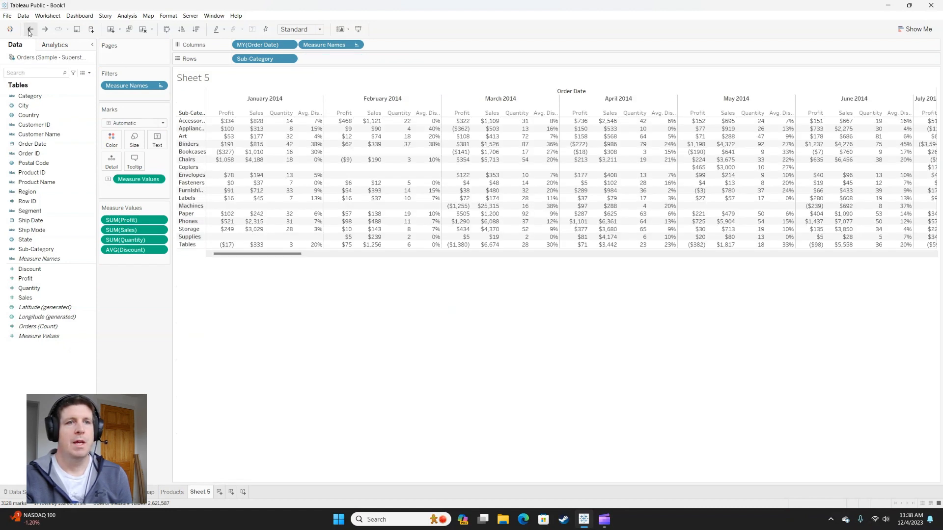
{"action": "left_click", "coordinate": [30, 30]}
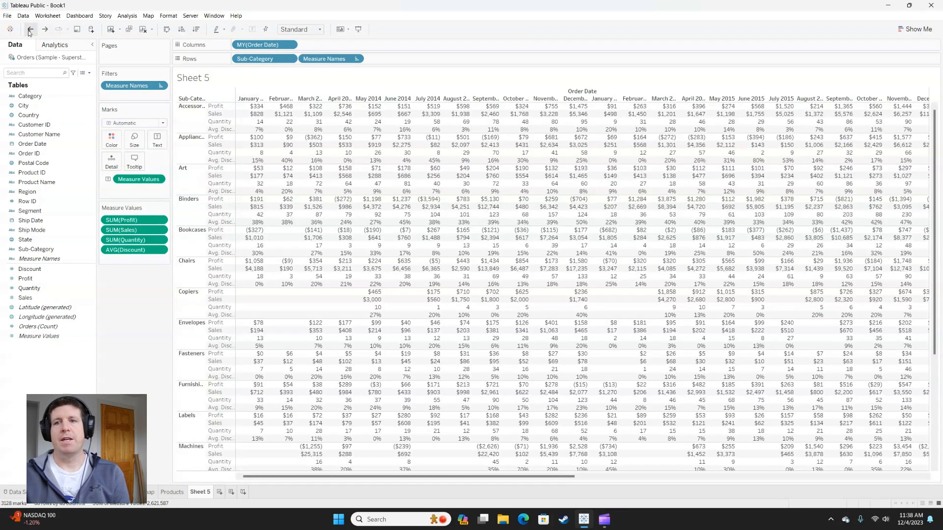